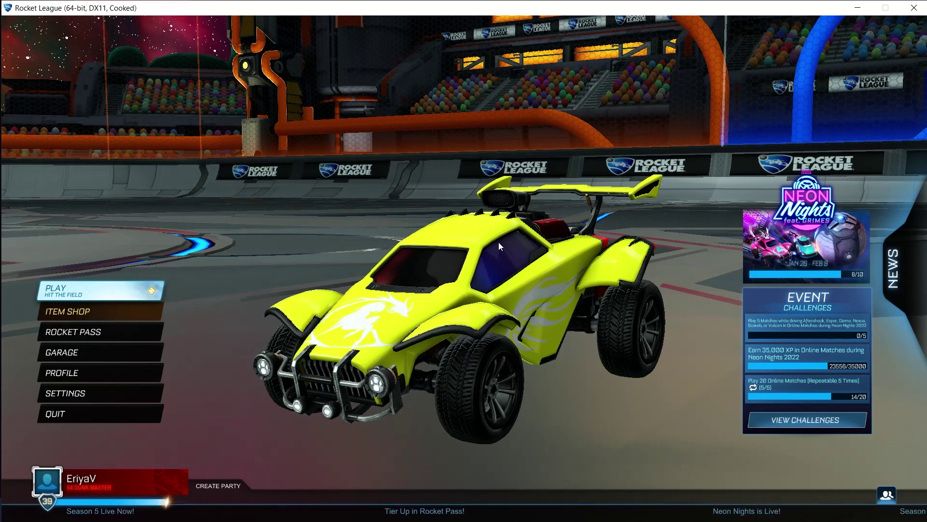
Step: Bring up the Windows Start menu over the Rocket League main menu
key("super")
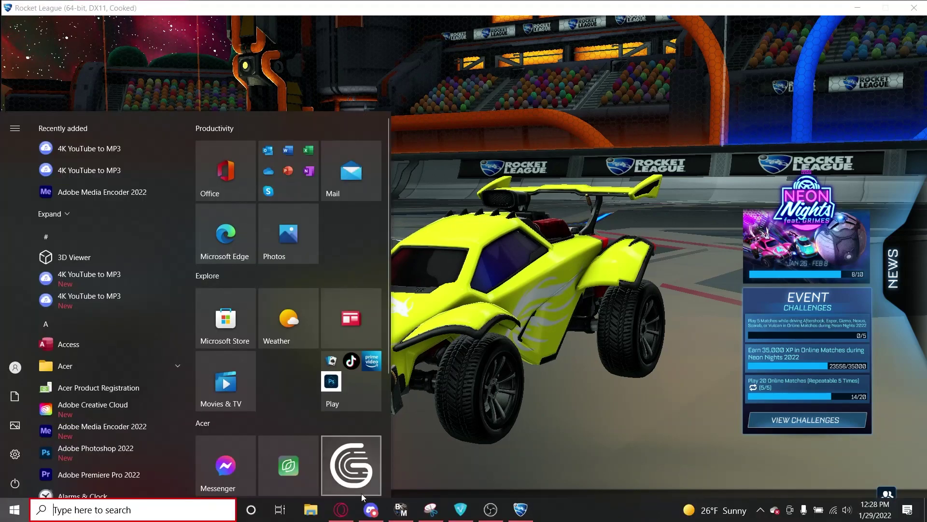
Step: In Opera, search 'bakkesmod' in a new tab and open the BakkesMod homepage
left_click(343, 509)
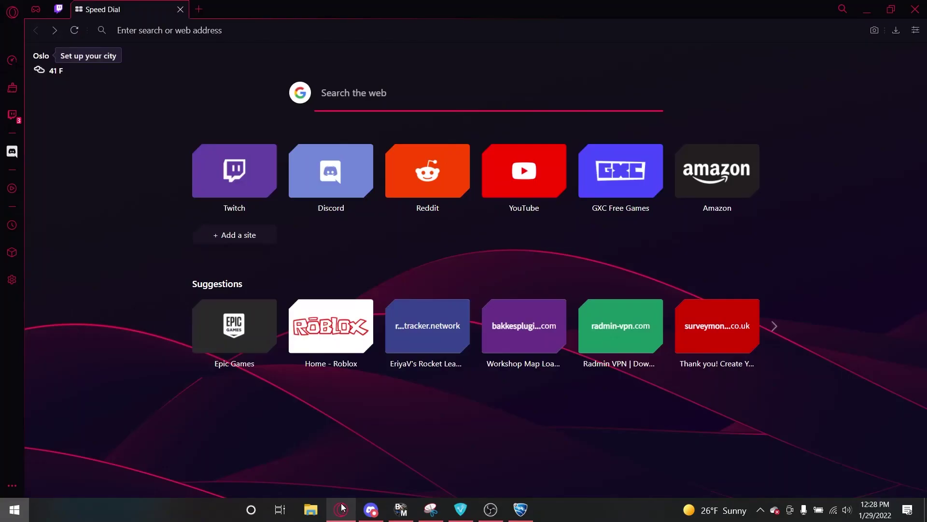
left_click(201, 11)
type("bakkes")
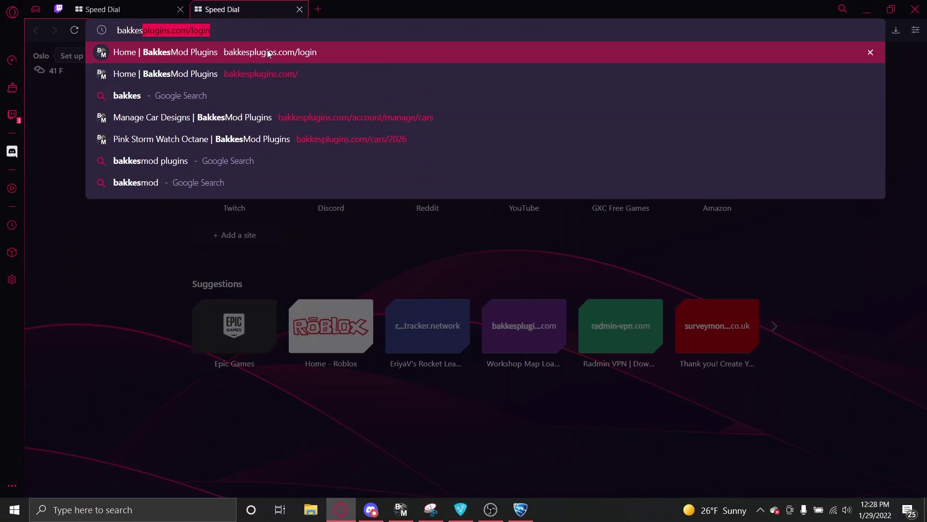
type("mod")
key("Return")
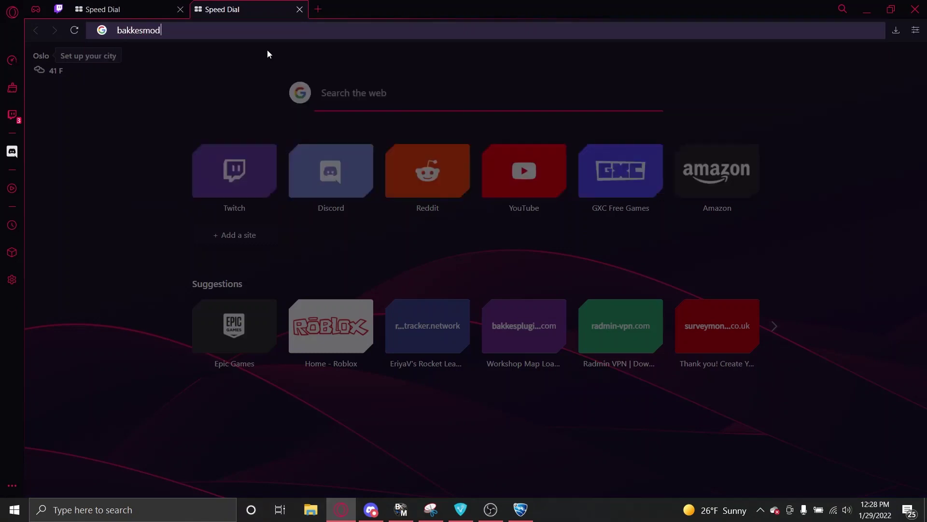
left_click(187, 178)
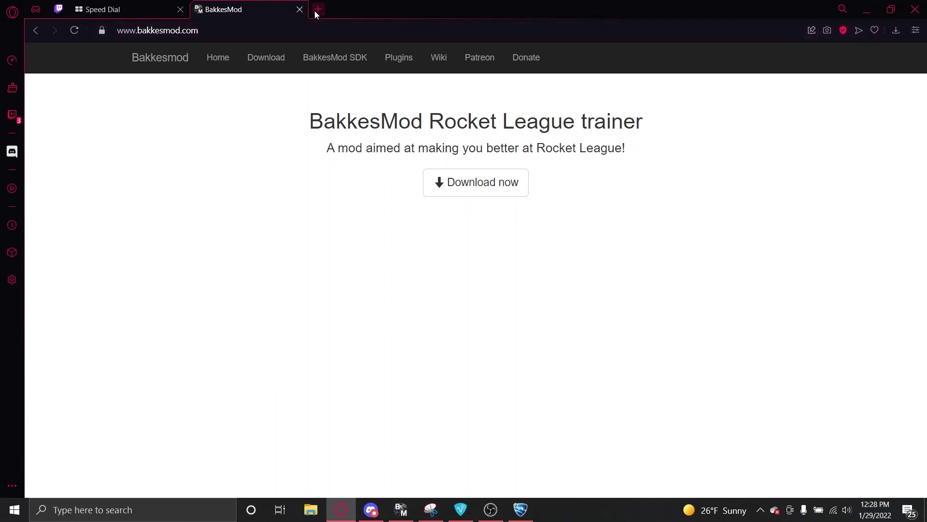
Step: Edit the address into a 'bakkesmodplugins' search and show its Google results
left_click(273, 32)
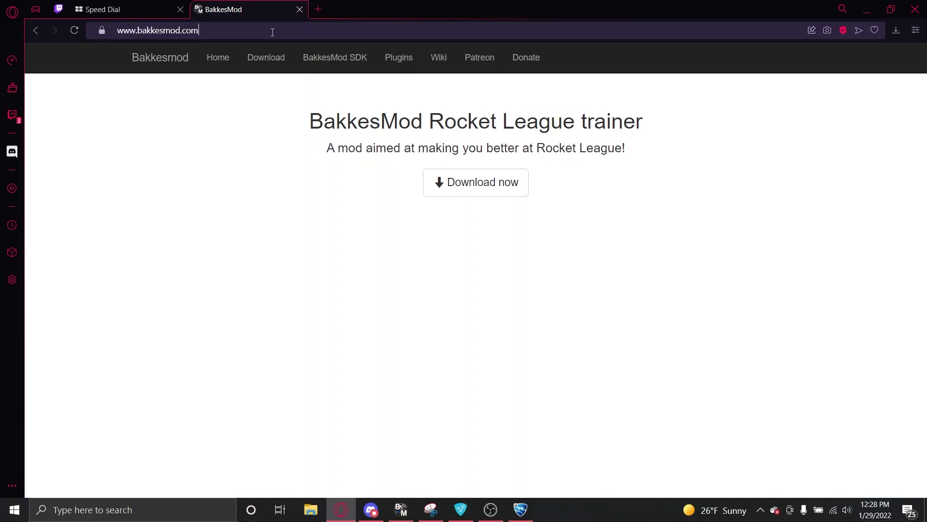
key("BackSpace")
key("BackSpace")
type("plugins")
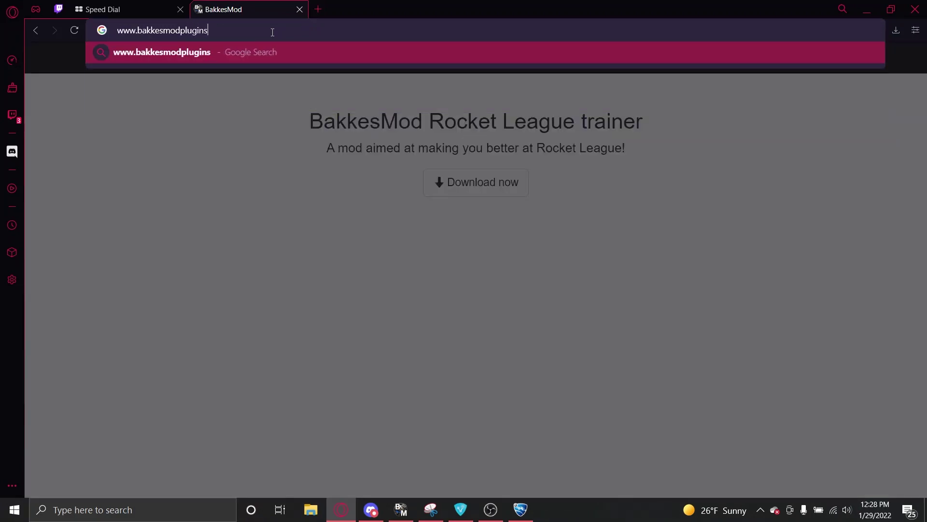
key("Return")
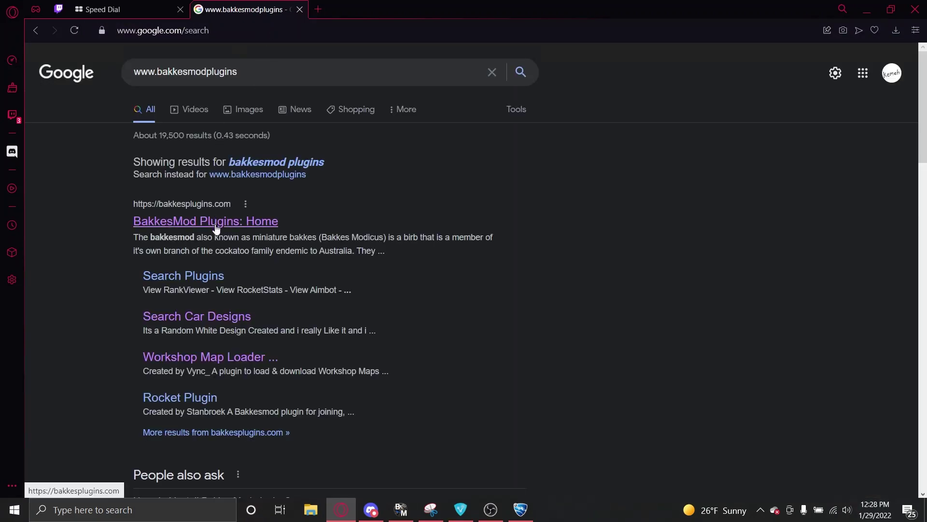
Step: On BakkesPlugins, search 'workshop' and open the Workshop Map Loader & Downloader page
left_click(246, 221)
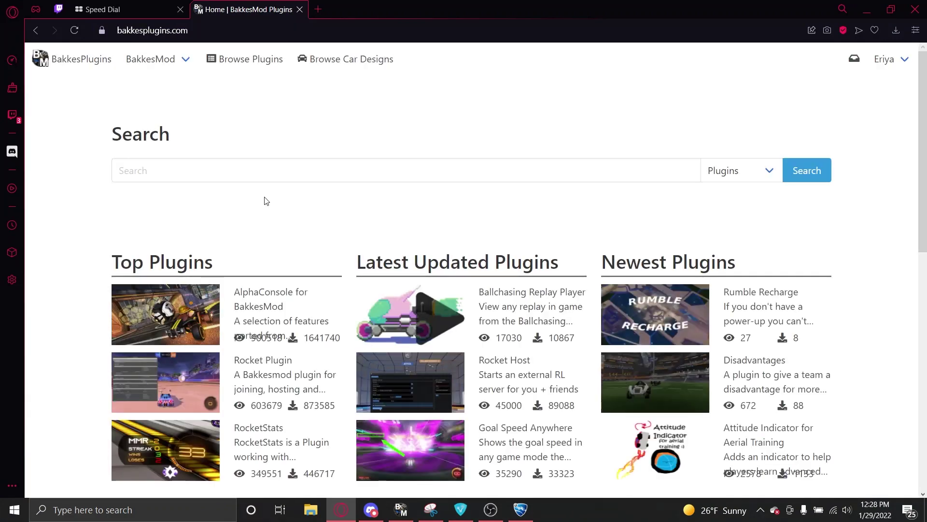
left_click(242, 160)
type("workshop")
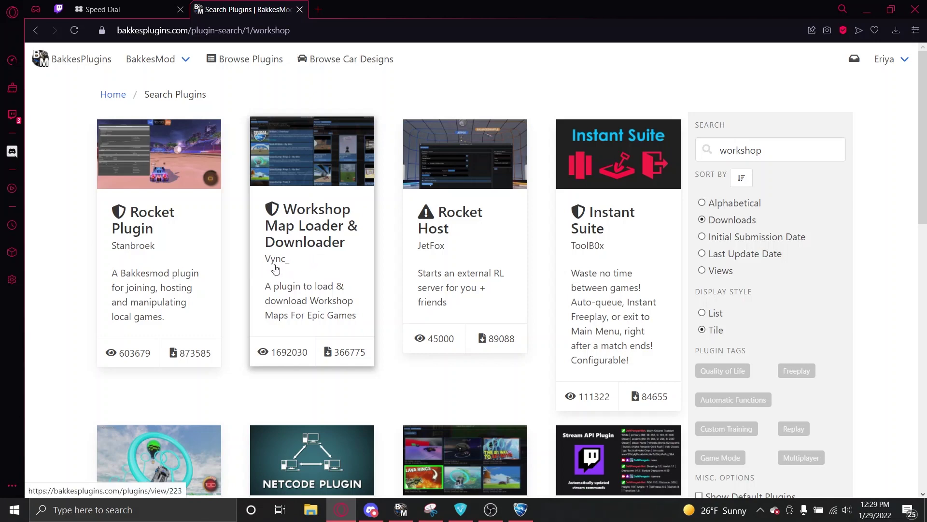
left_click(332, 198)
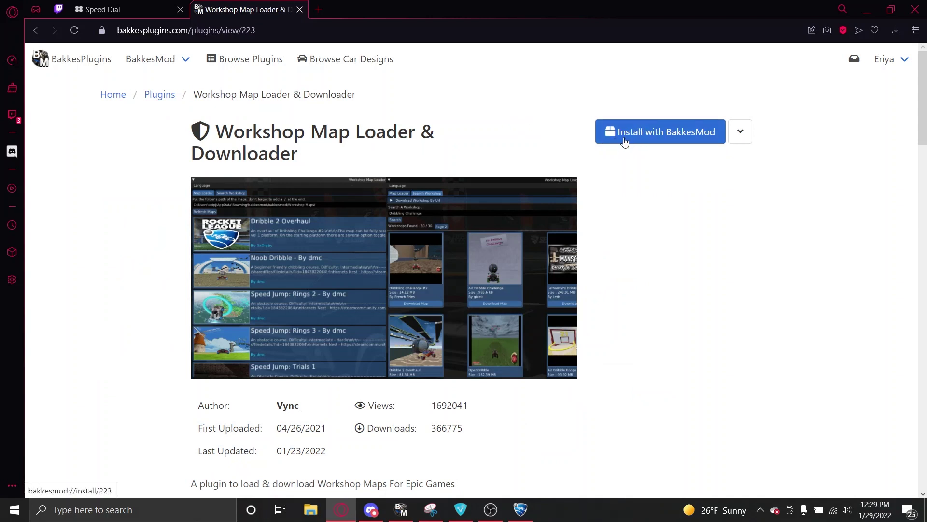
Step: Start Install with BakkesMod, dismissing the installer prompt and instructions
left_click(624, 142)
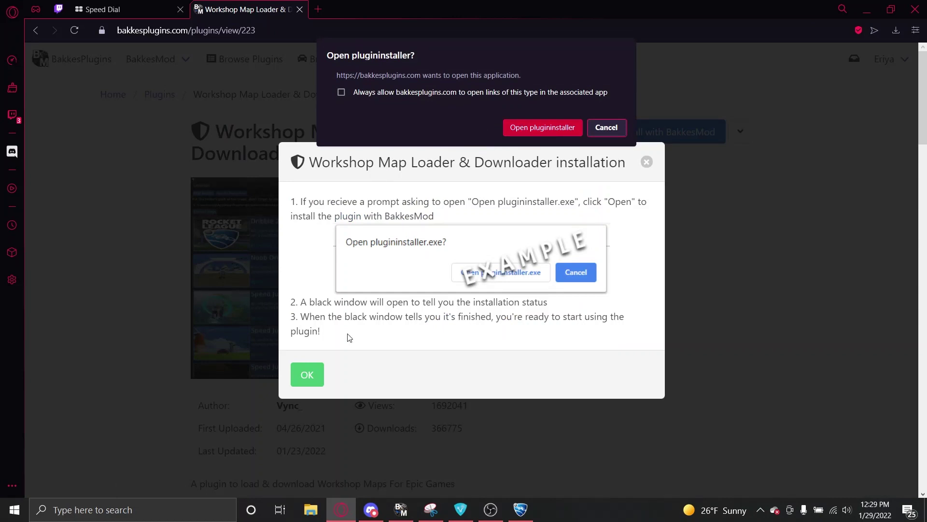
left_click(606, 128)
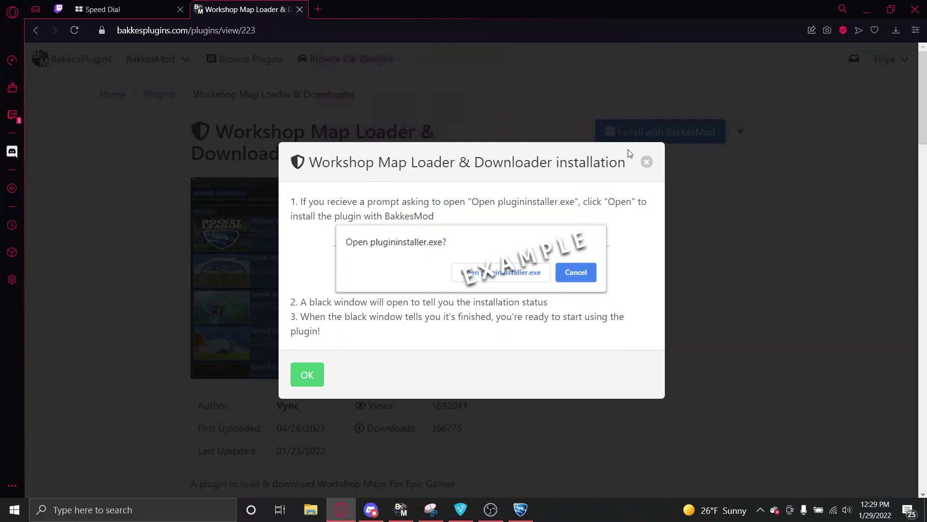
left_click(644, 164)
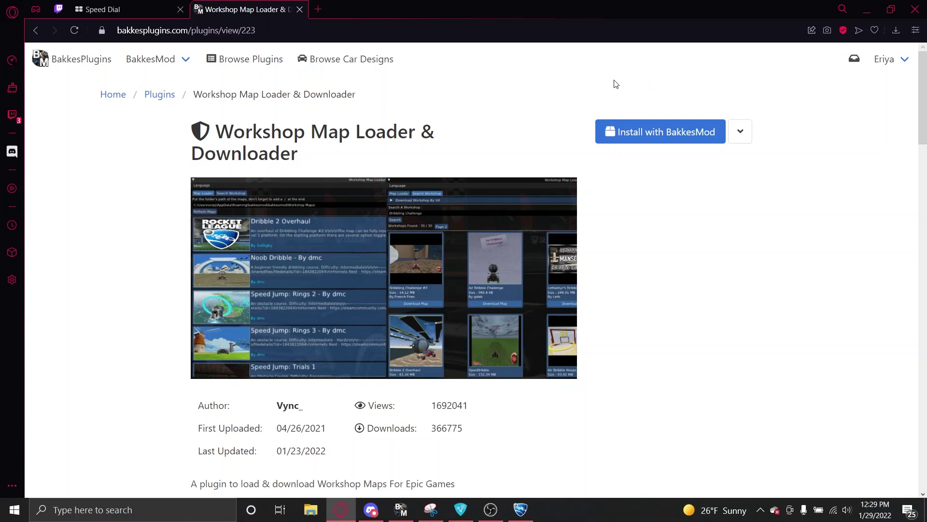
Step: Search 'radmin vpn' in a new tab to reach the Radmin VPN homepage
left_click(324, 8)
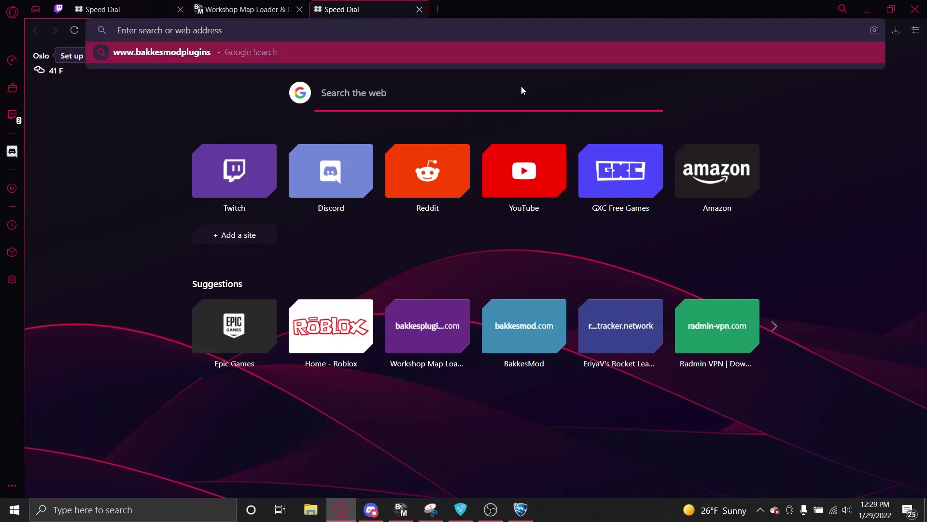
type("radmin vpn")
key("Return")
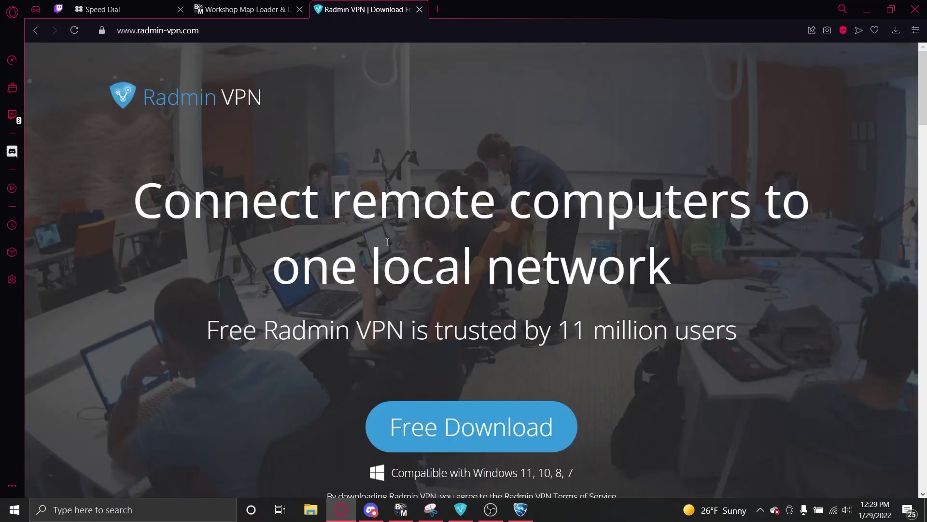
scroll(283, 245, "down", 1)
scroll(281, 247, "up", 1)
mouse_move(461, 509)
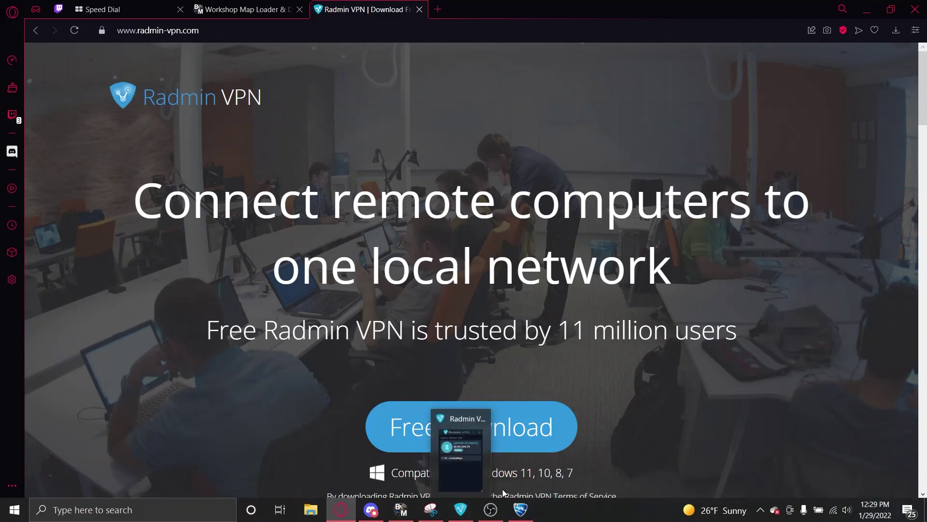
Step: From the BakkesMod F2 overlay's Plugins list, open the WorkshopMapLoader plugin window
left_click(522, 510)
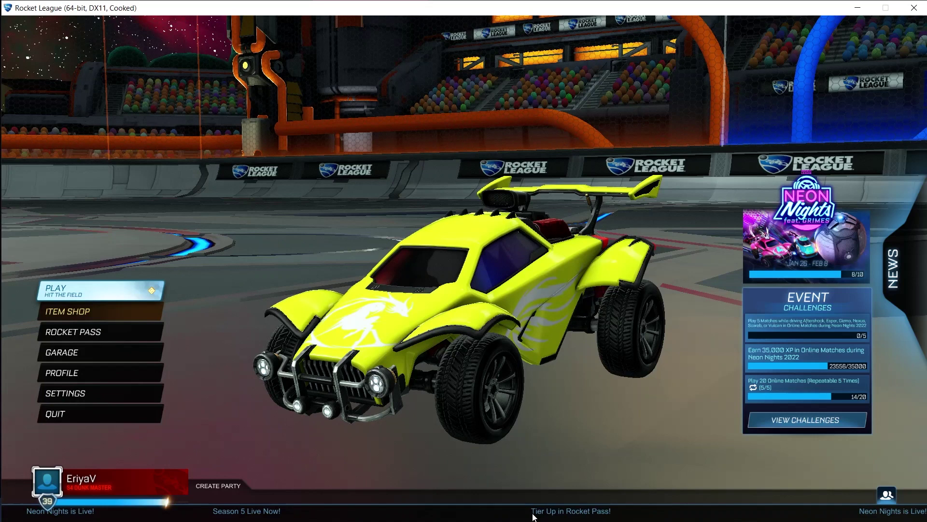
key("F2")
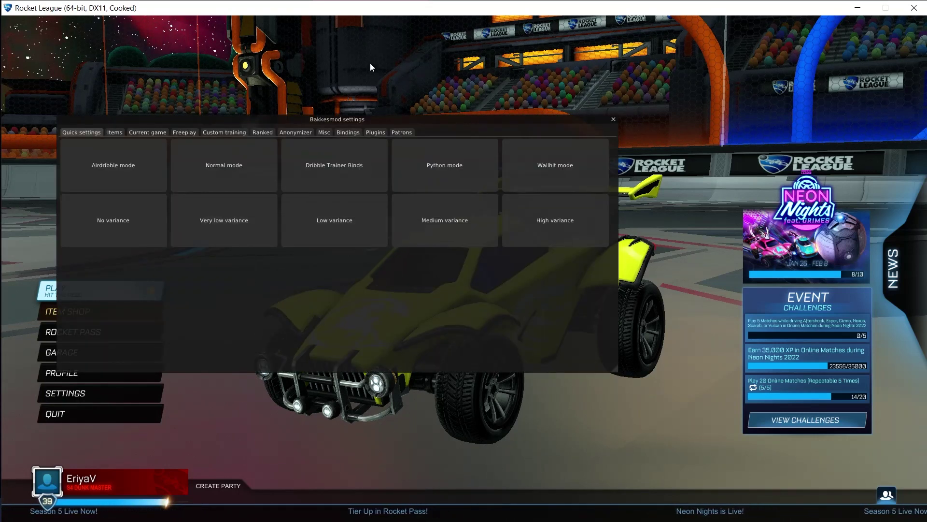
left_click(375, 131)
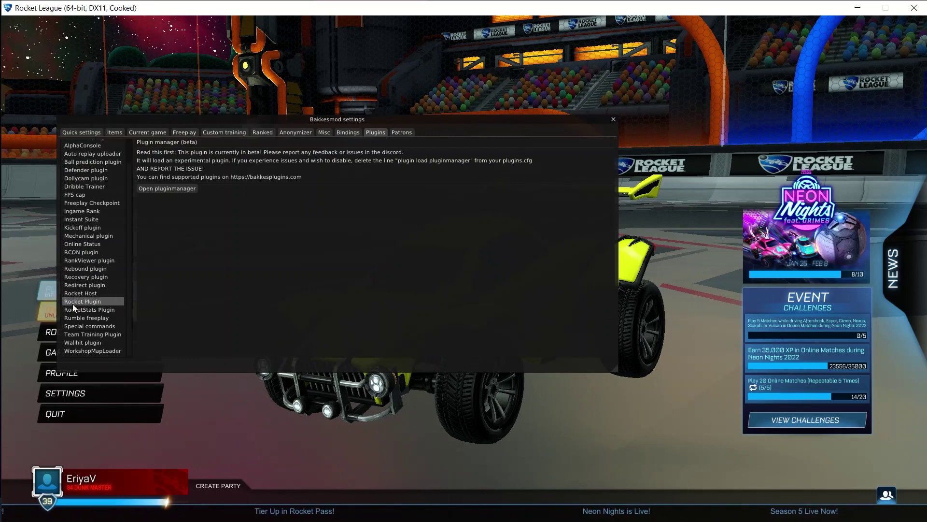
left_click(80, 350)
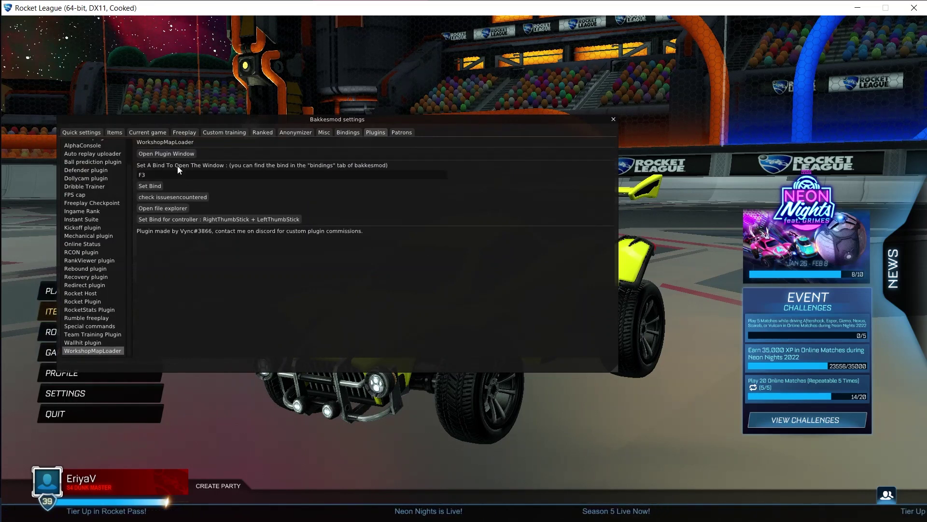
left_click(169, 153)
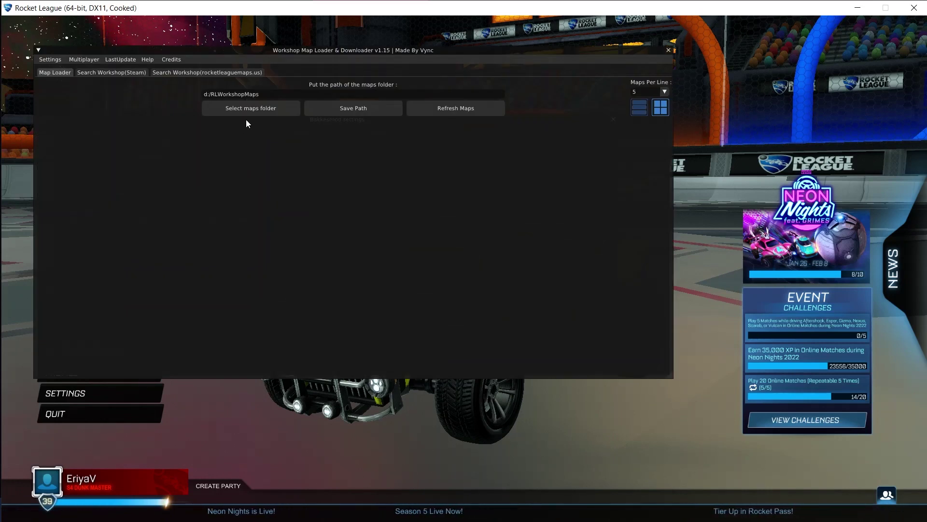
Step: Cancel the folder browser and save d:/RLWorkshopMaps as the maps folder path
left_click(228, 109)
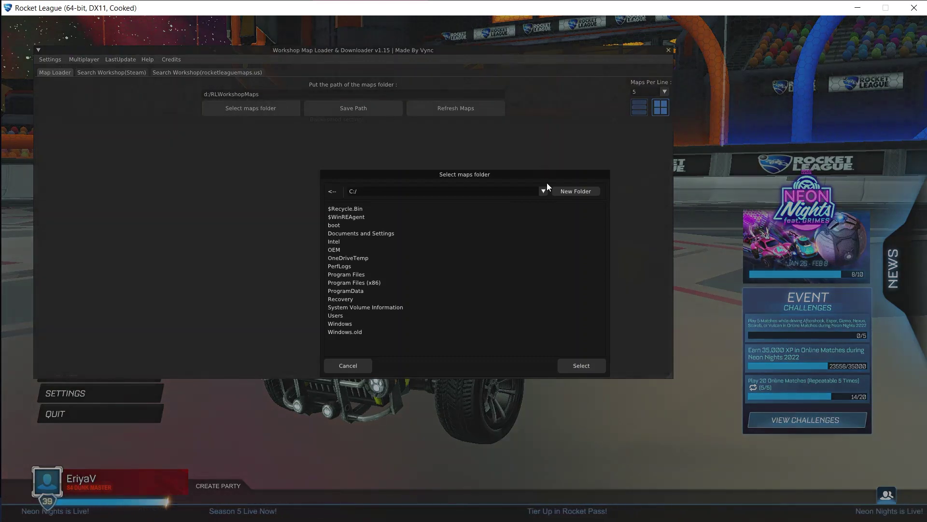
left_click(559, 192)
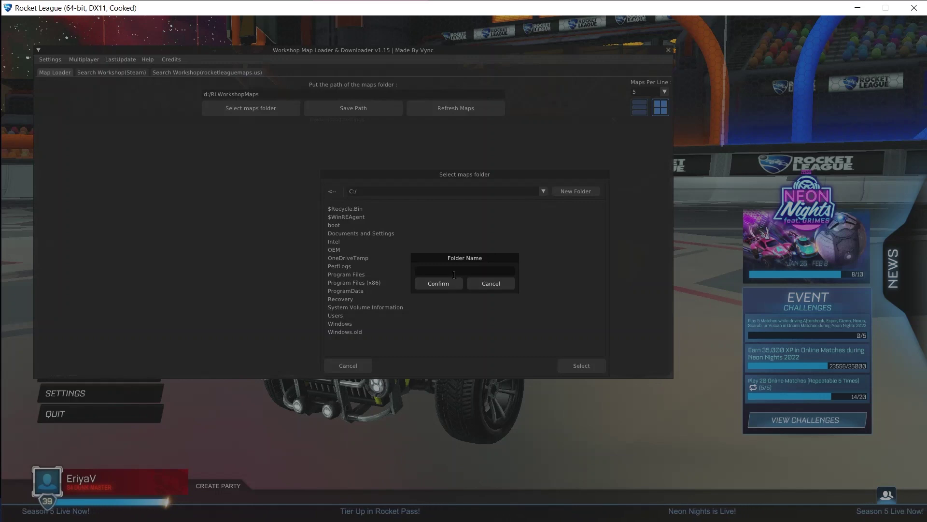
left_click(487, 282)
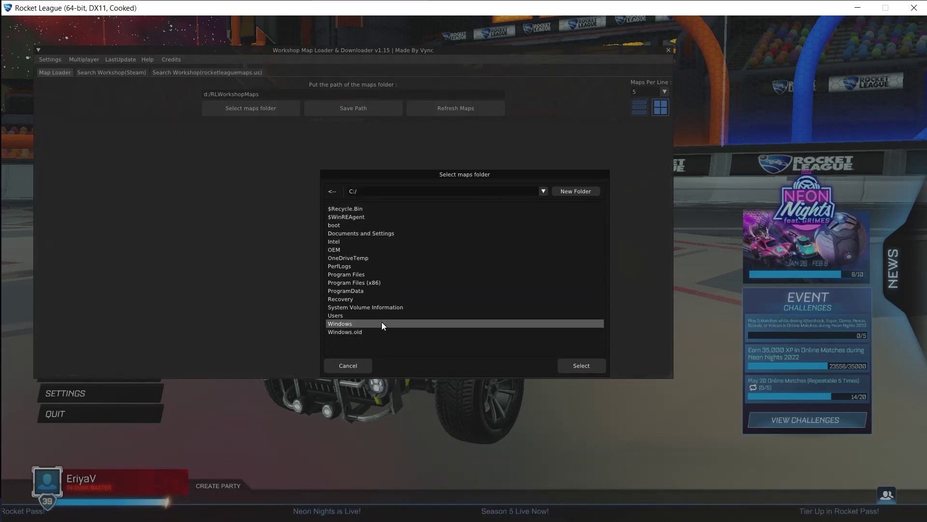
left_click(360, 367)
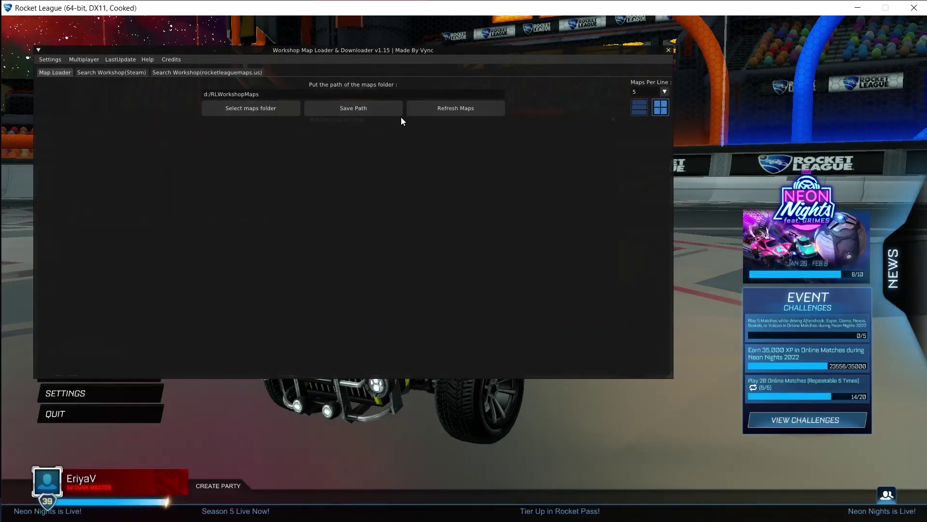
left_click(384, 108)
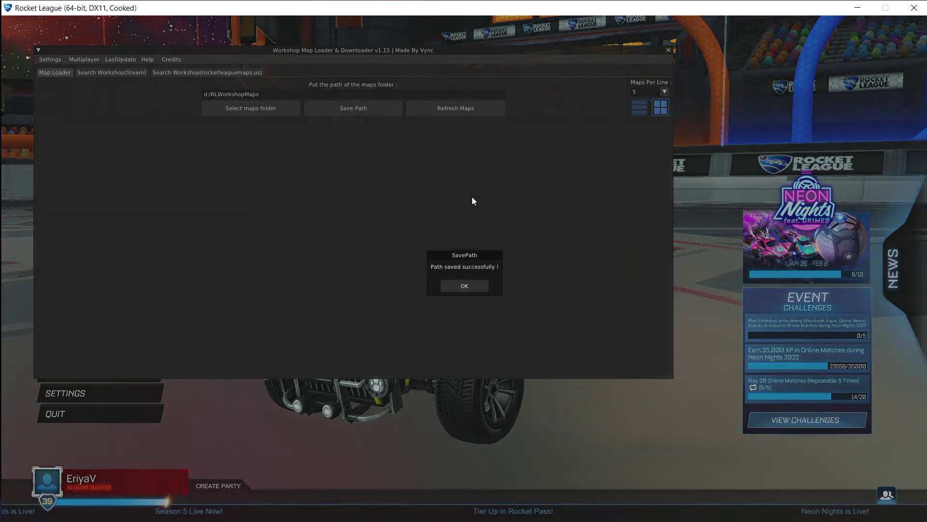
left_click(458, 284)
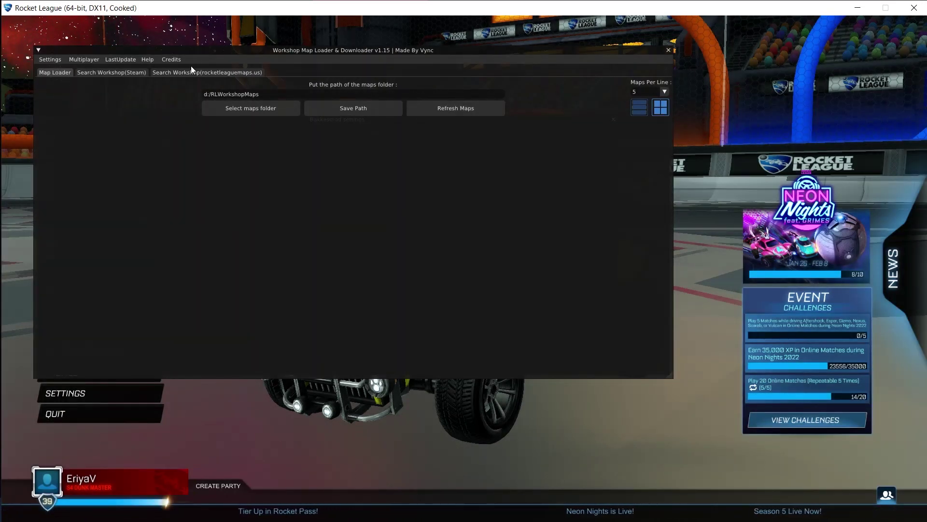
Step: Browse the rocketleaguemaps.us catalogue of available maps
left_click(140, 74)
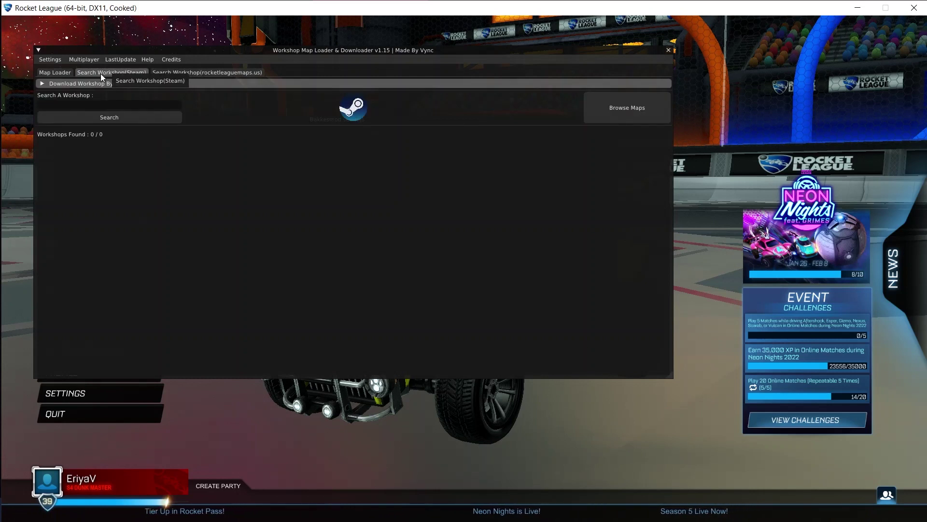
left_click(185, 70)
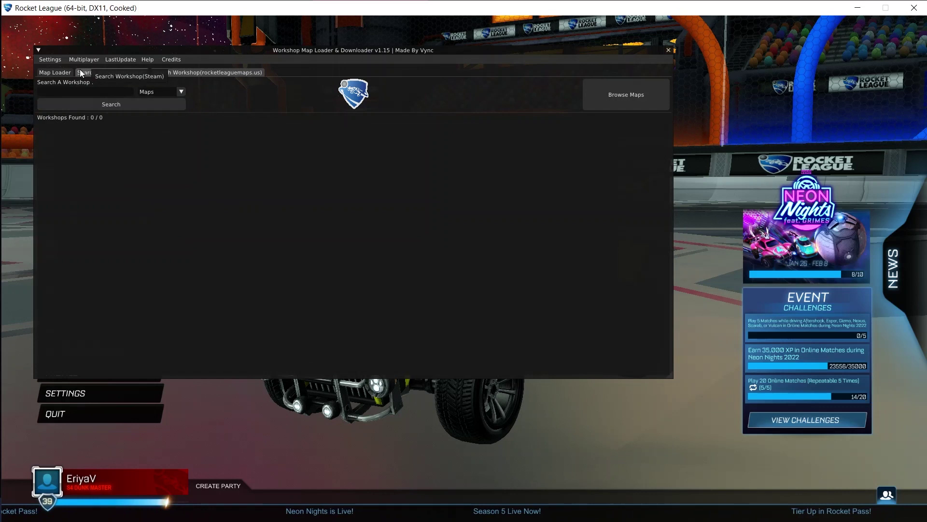
left_click(98, 75)
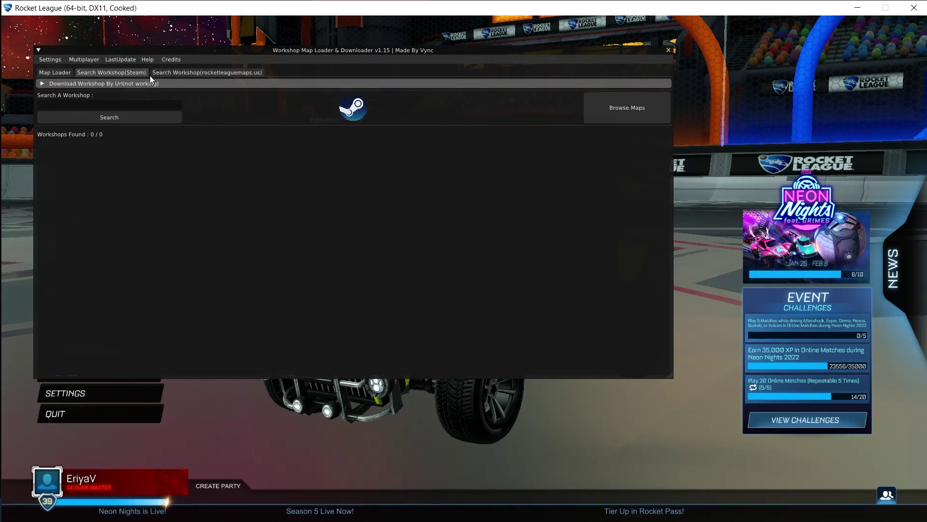
left_click(217, 72)
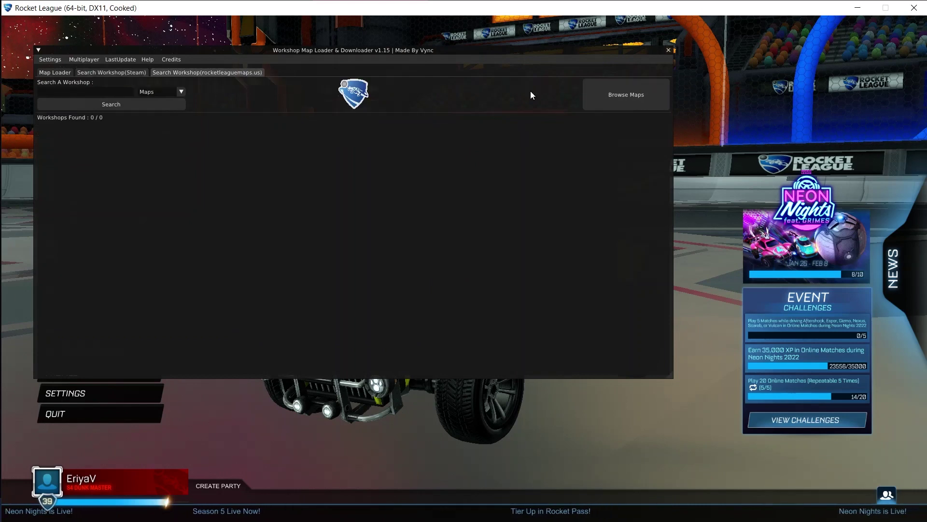
left_click(624, 95)
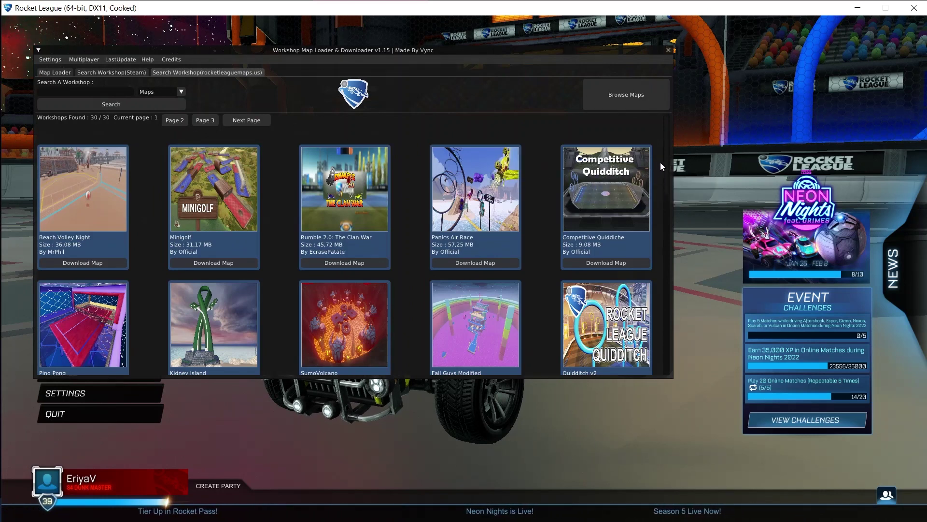
scroll(665, 162, "down", 1)
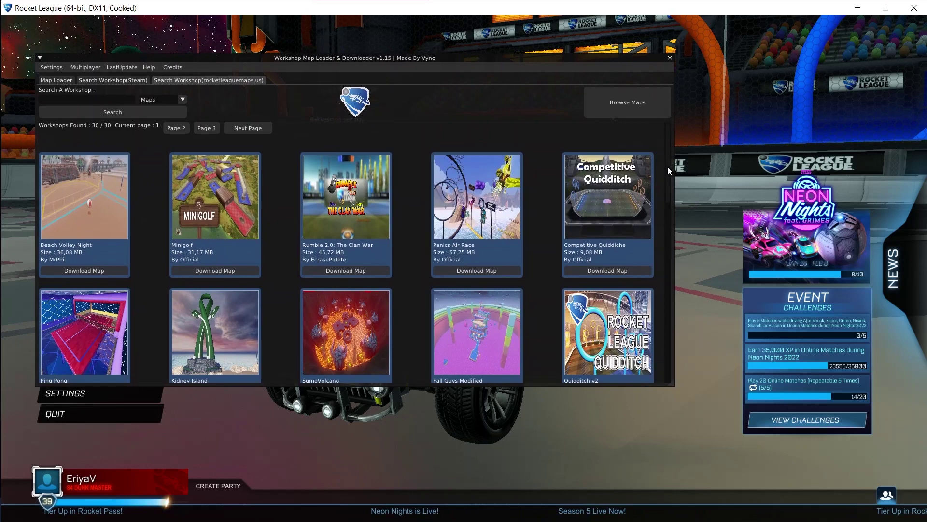
left_click_drag(668, 171, 654, 345)
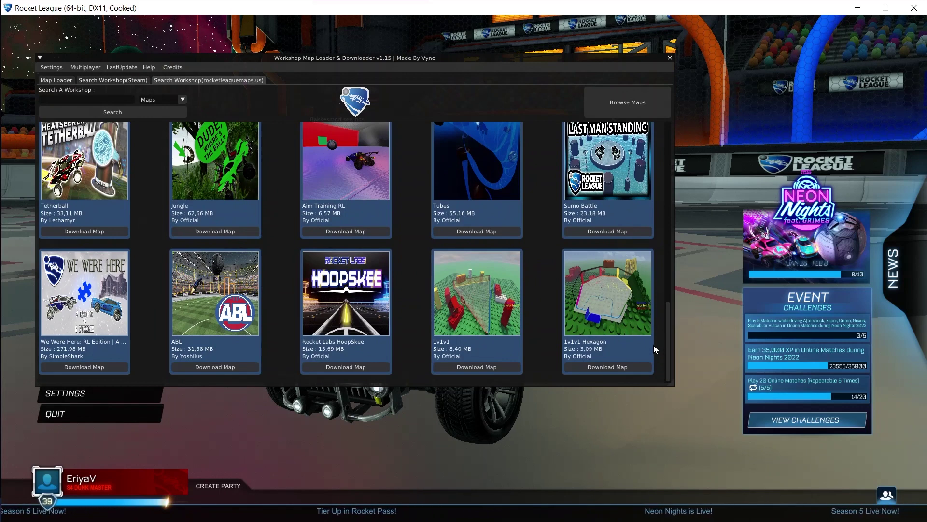
Step: Download the ABL map into d:/RLWorkshopMaps, confirming with YES
left_click(214, 367)
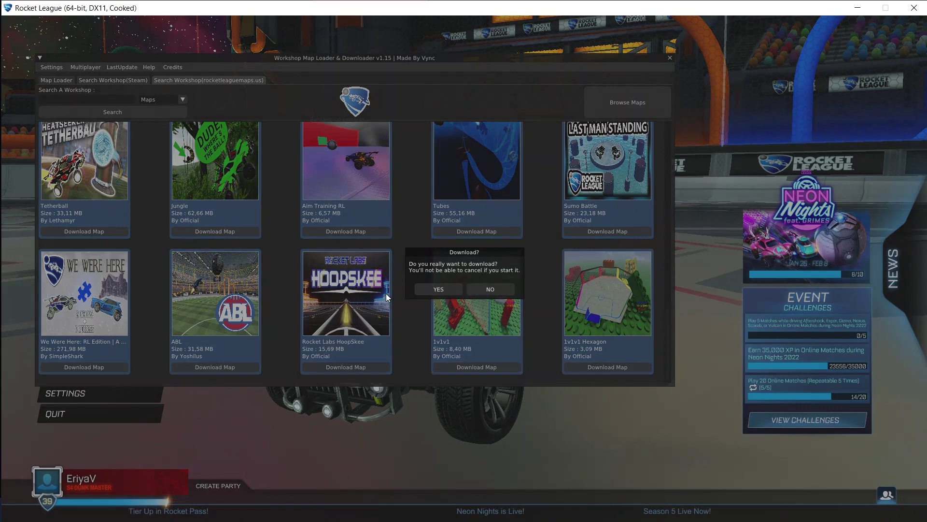
left_click(438, 288)
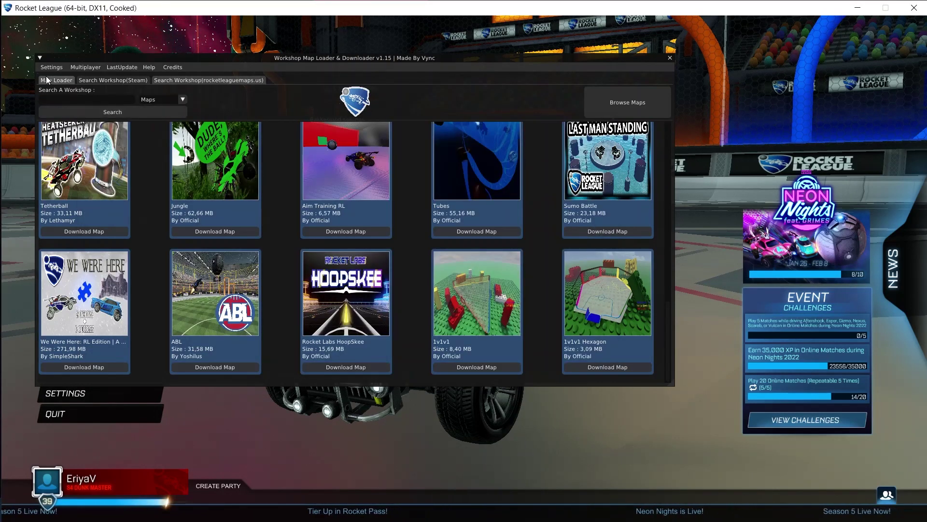
Step: Refresh the Map Loader grid so the installed maps include ABL
left_click(46, 76)
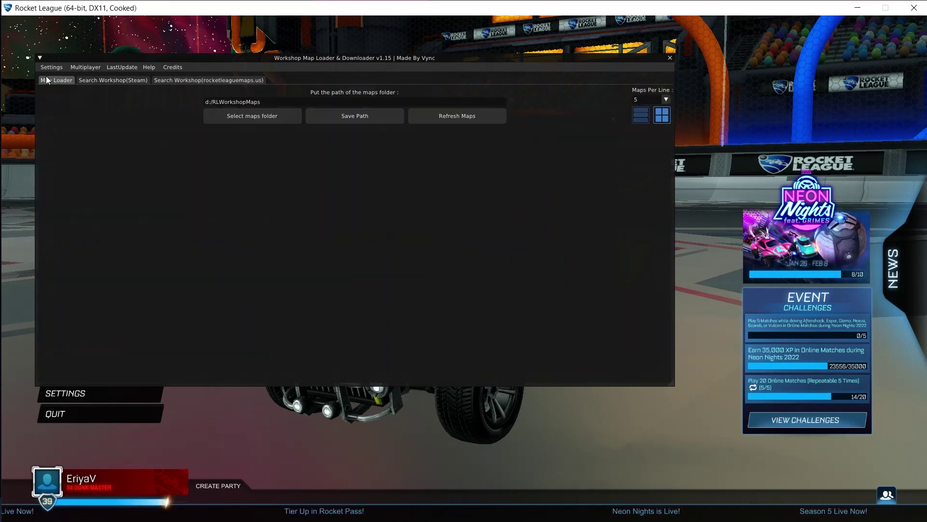
left_click(496, 118)
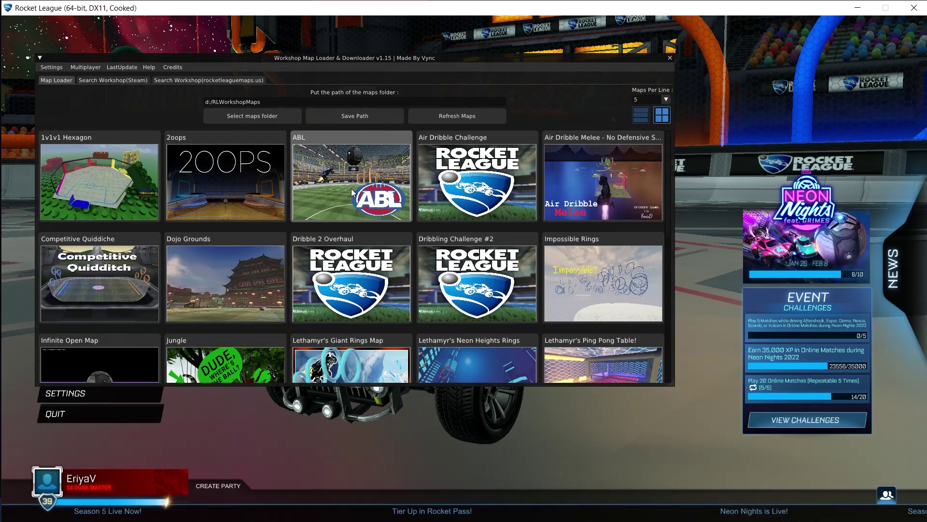
Step: Choose Join server on ABL, accept copying it into the mods folder, then cancel the launch
left_click(348, 138)
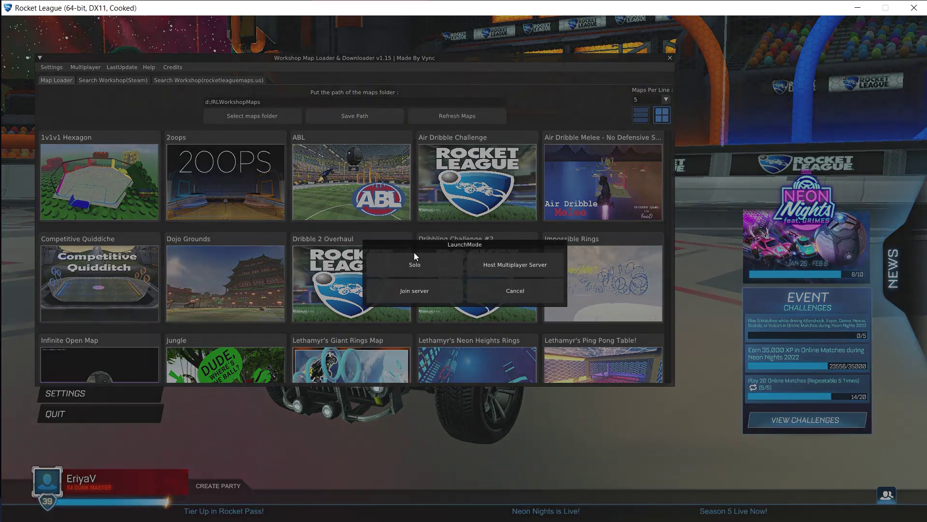
left_click(426, 290)
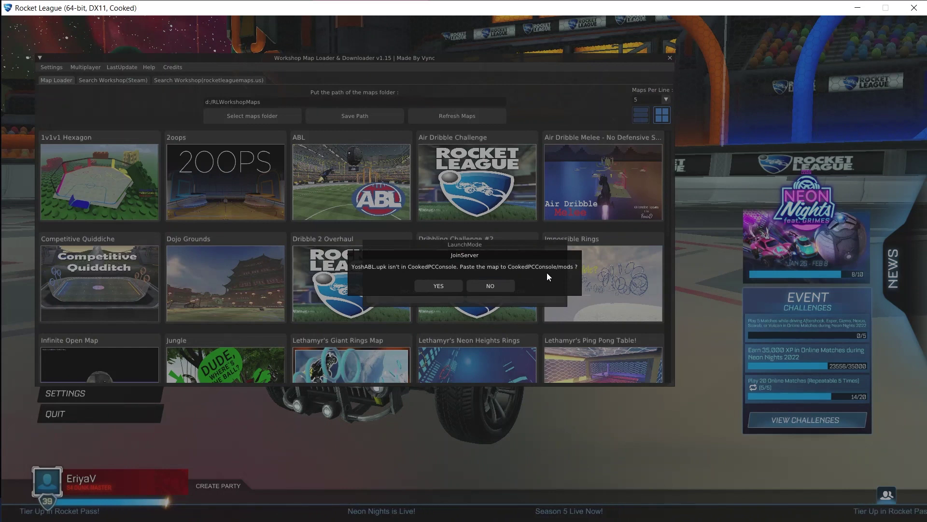
left_click(439, 286)
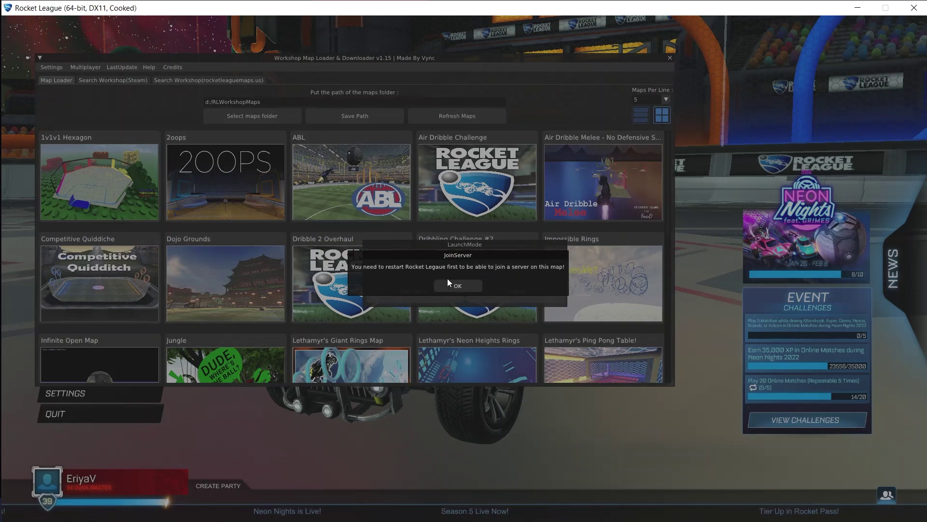
left_click(458, 287)
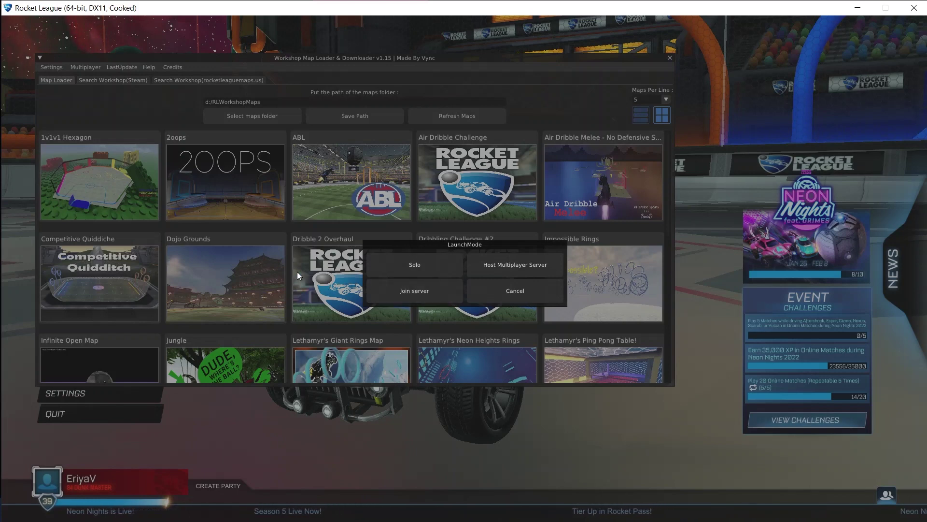
left_click(524, 294)
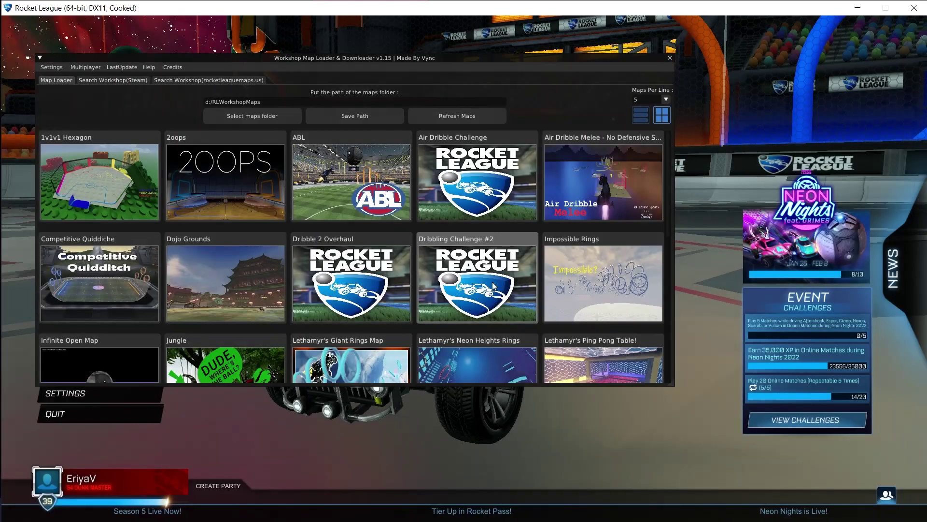
Step: Reopen Join server, cancel it again and bring up the Windows Start menu
left_click(543, 188)
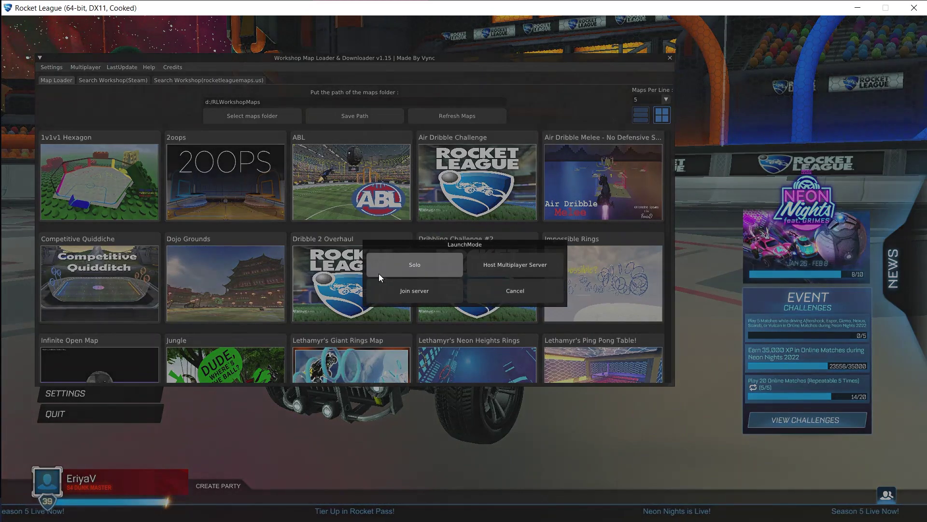
left_click(411, 287)
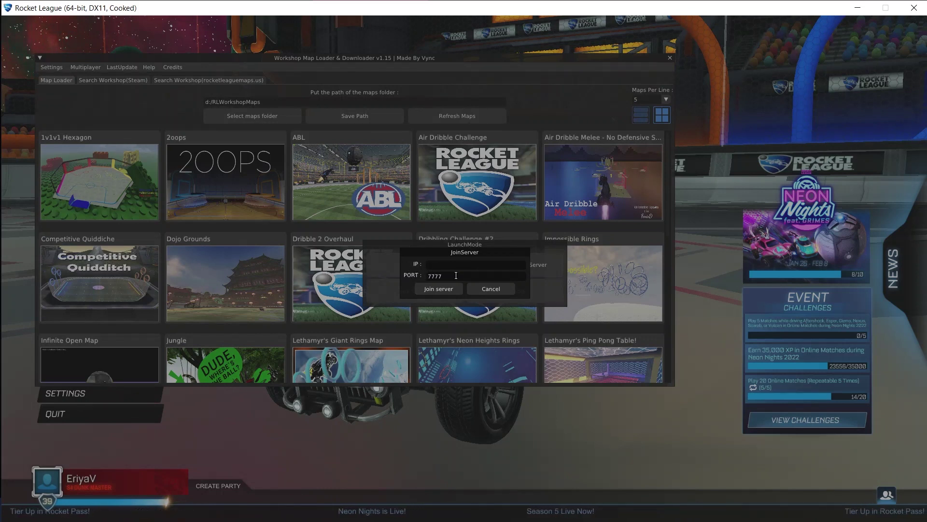
left_click(477, 288)
left_click(478, 288)
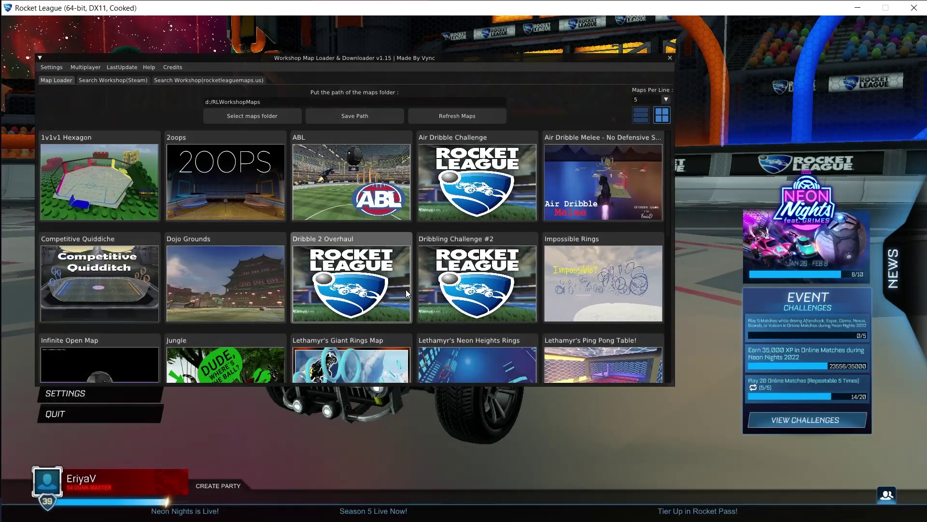
key("super")
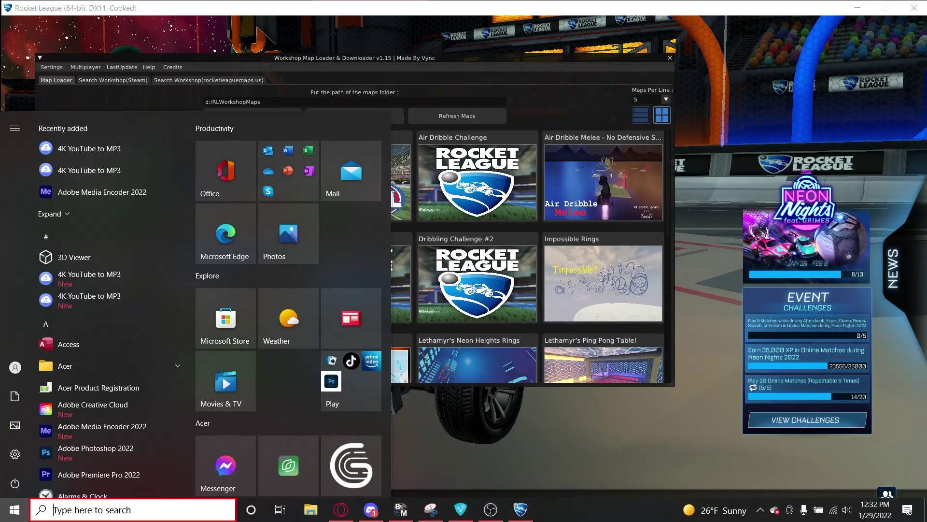
Step: In Radmin VPN, try creating network 'test' with a password; the name is rejected as taken
left_click(460, 508)
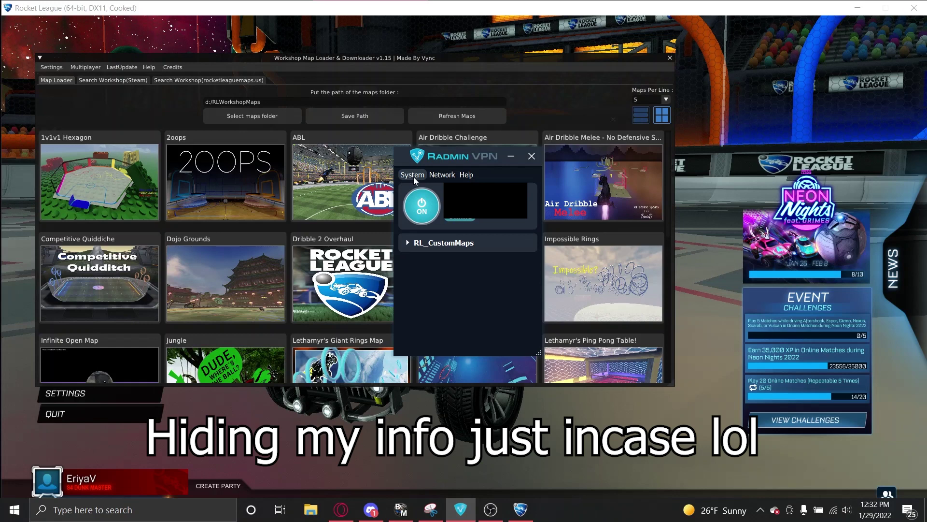
left_click(443, 174)
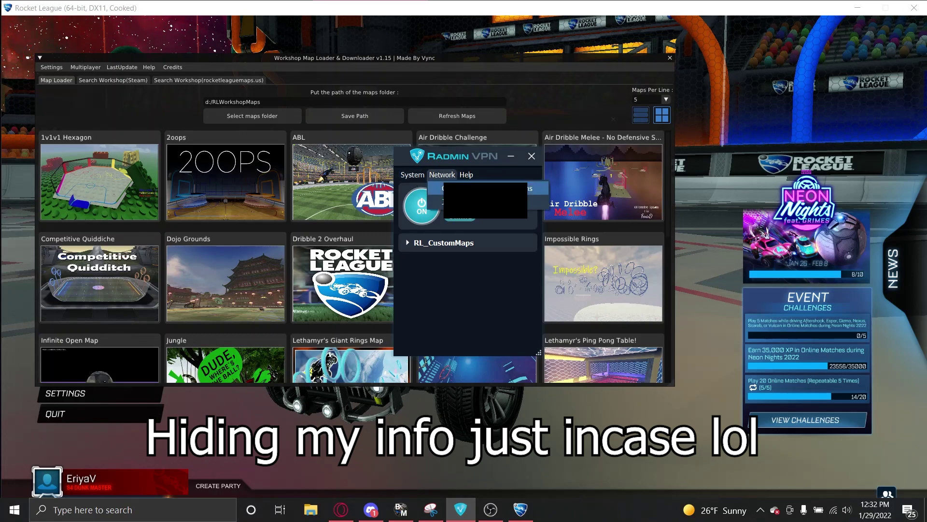
left_click(435, 188)
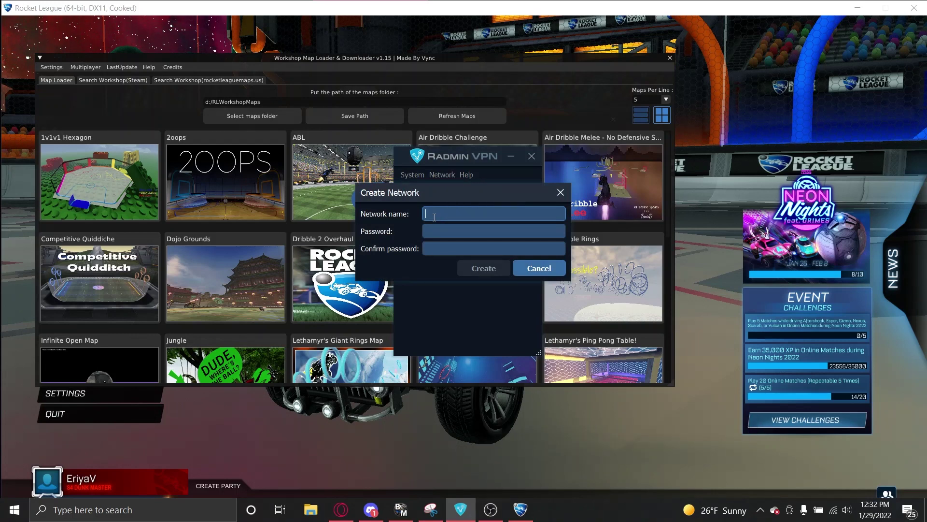
type("nandwnia")
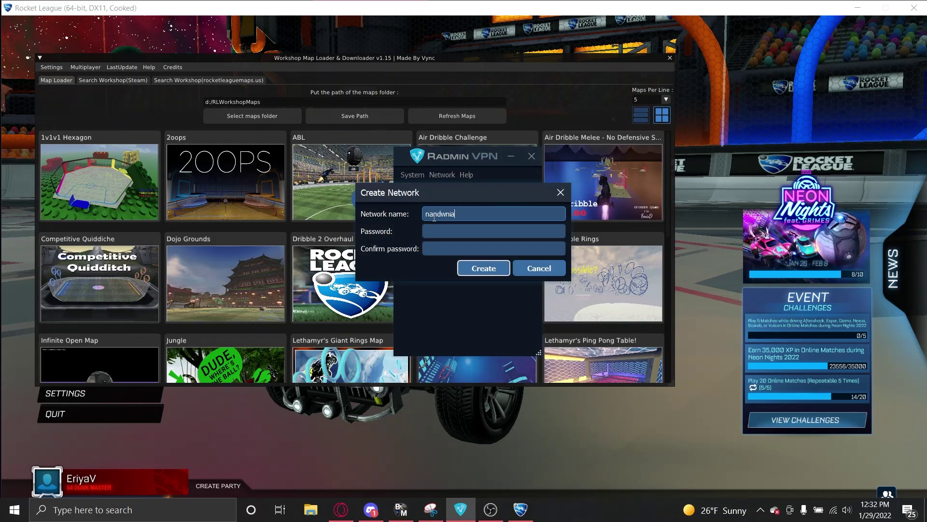
key("BackSpace")
key("BackSpace")
key("BackSpace")
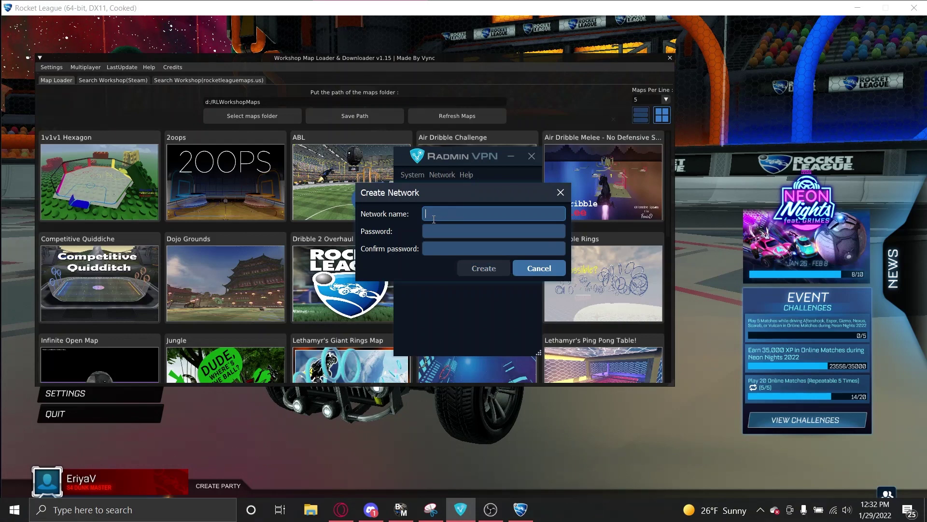
type("test")
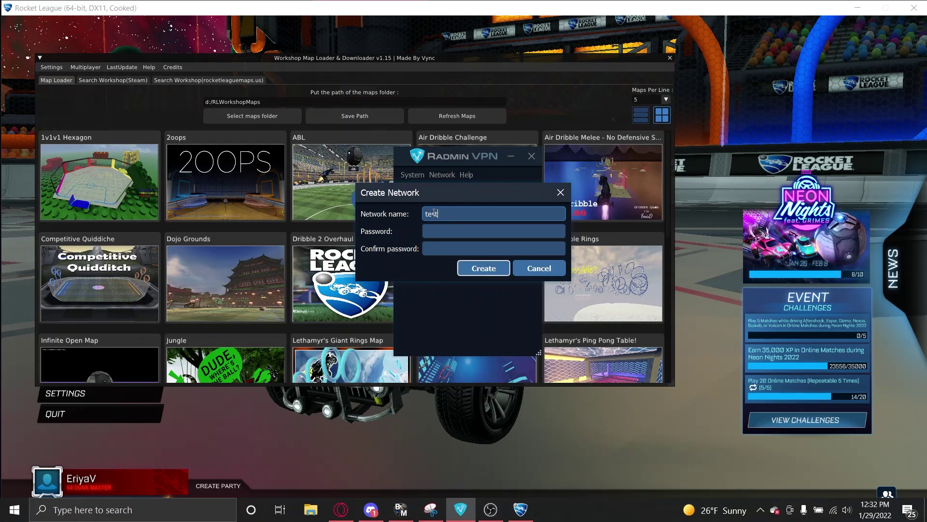
left_click(448, 232)
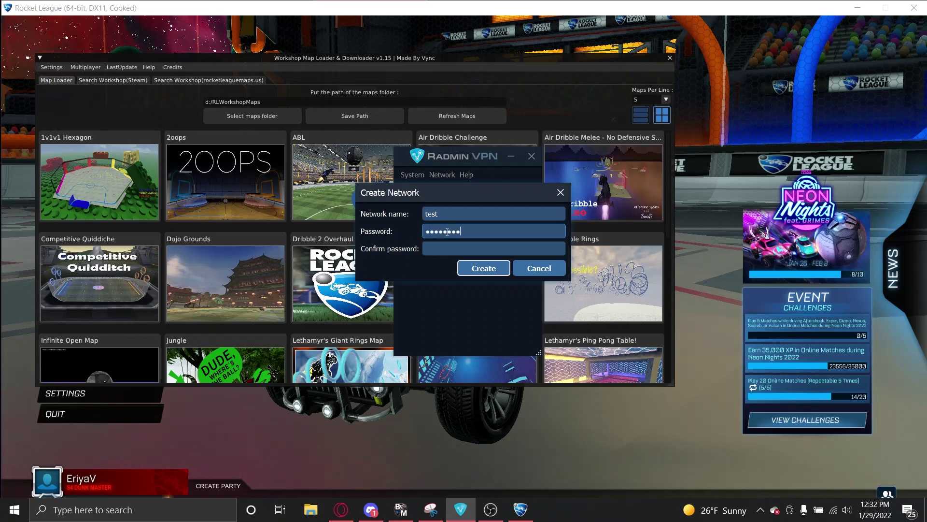
left_click(462, 249)
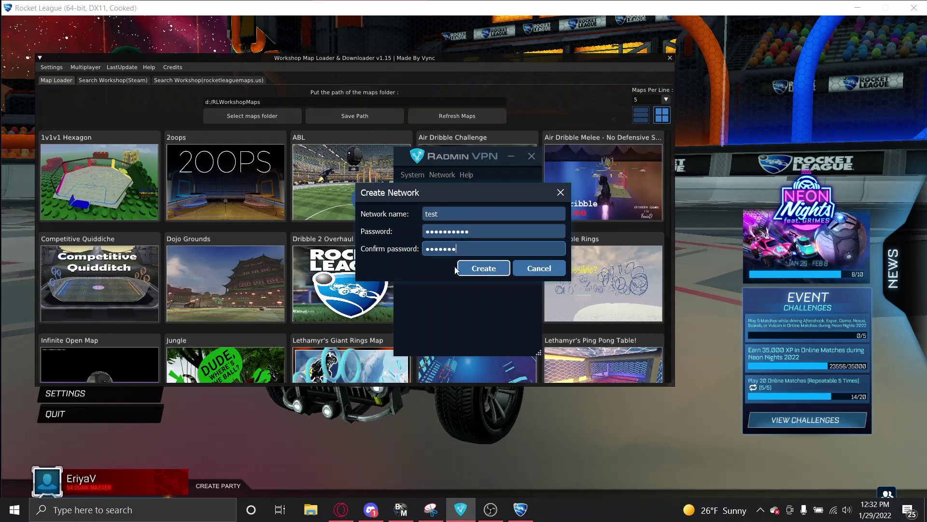
left_click(458, 269)
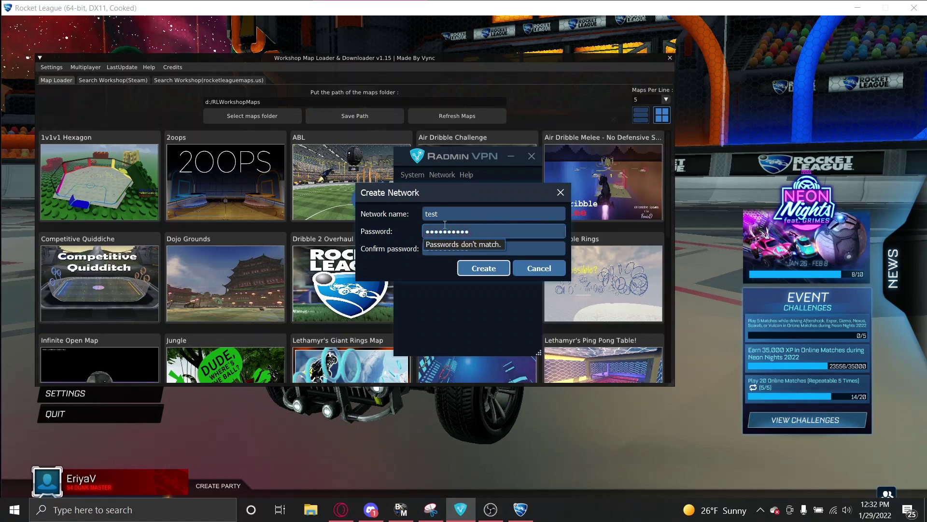
left_click(430, 225)
double_click(449, 230)
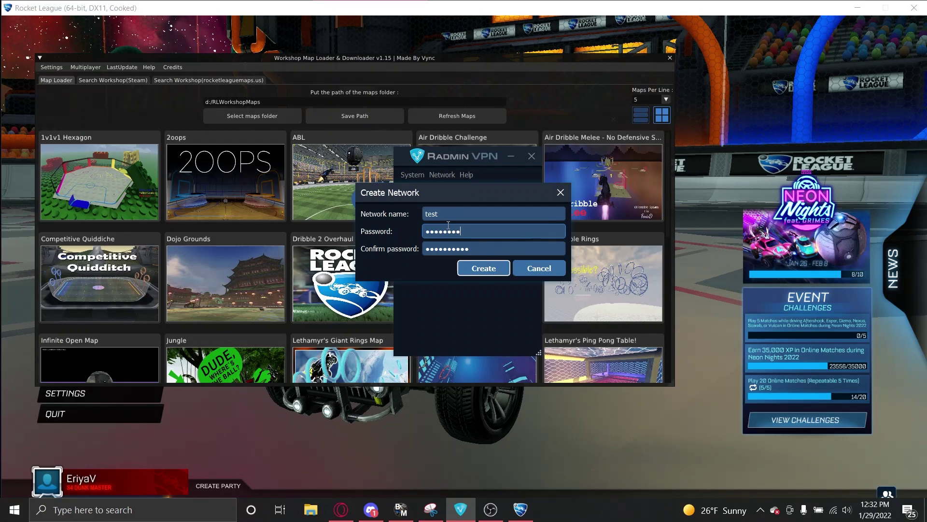
left_click(503, 274)
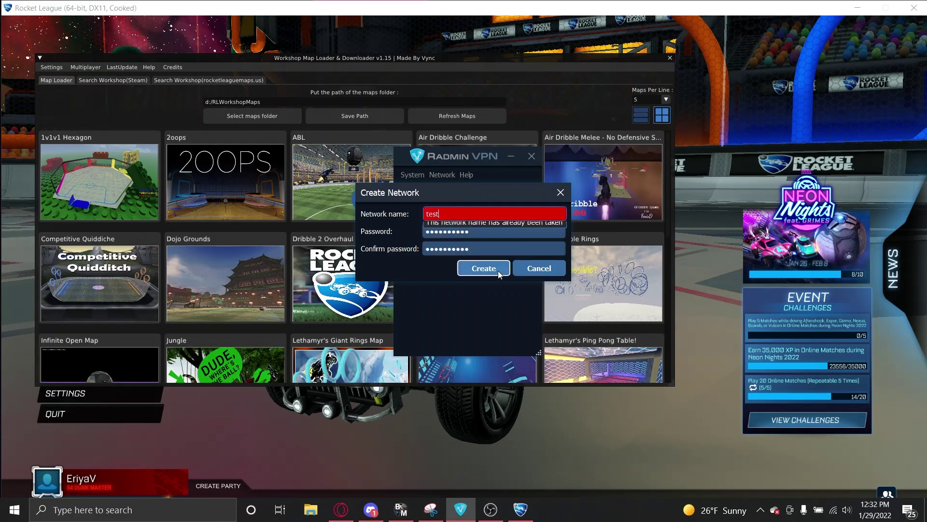
Step: Extend the name to test241111 and create the network
left_click(441, 212)
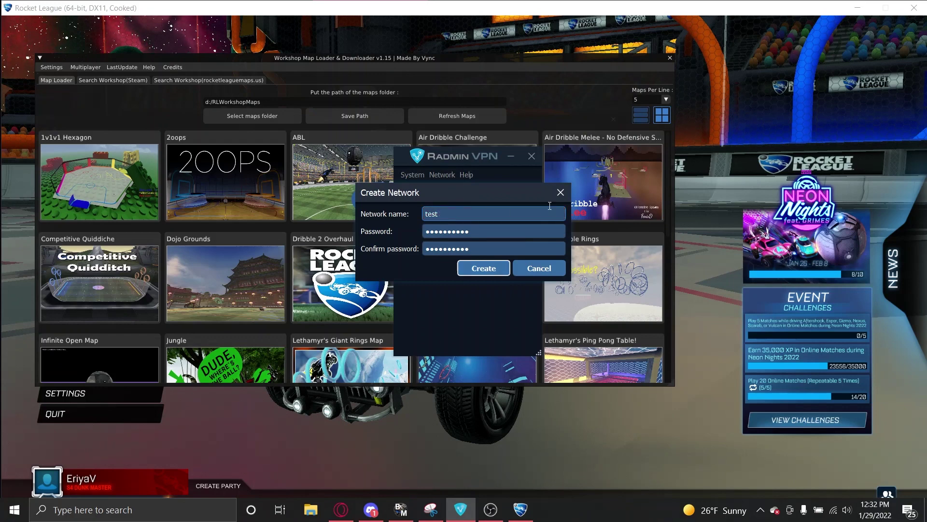
type("241")
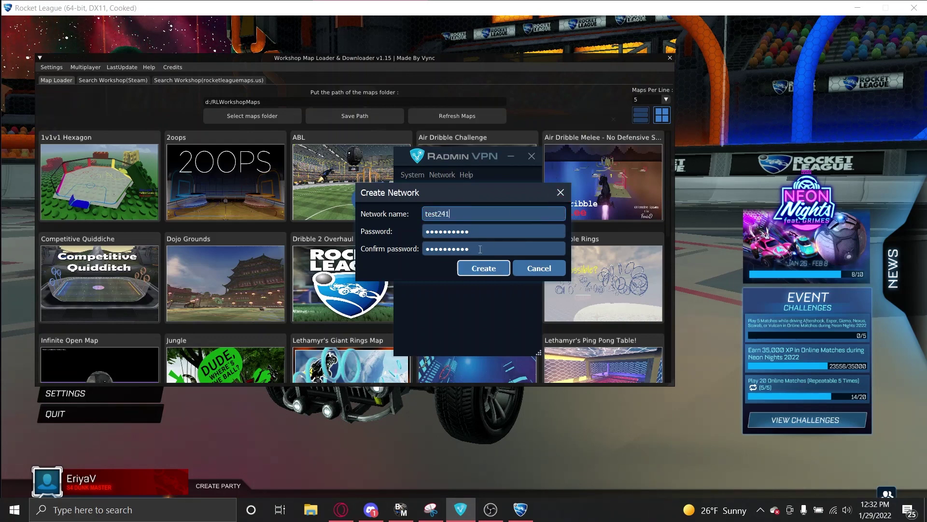
left_click(473, 268)
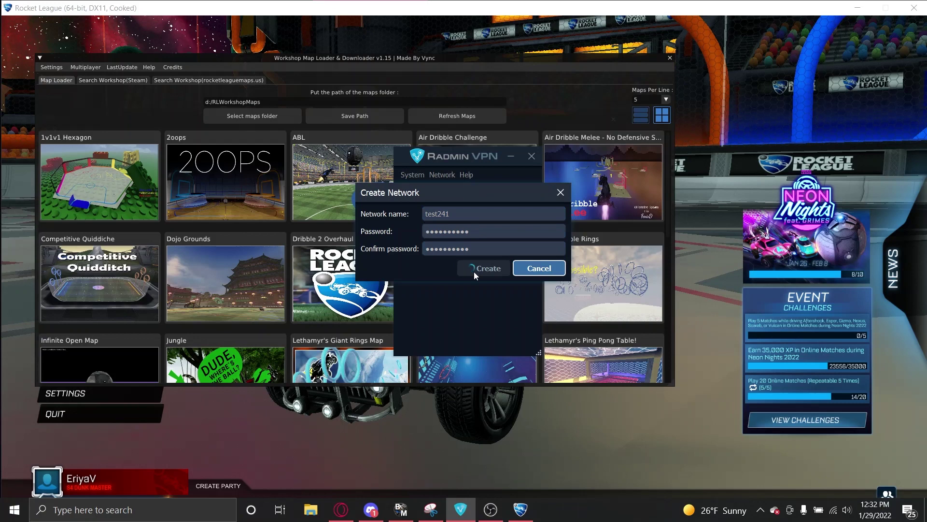
type("111")
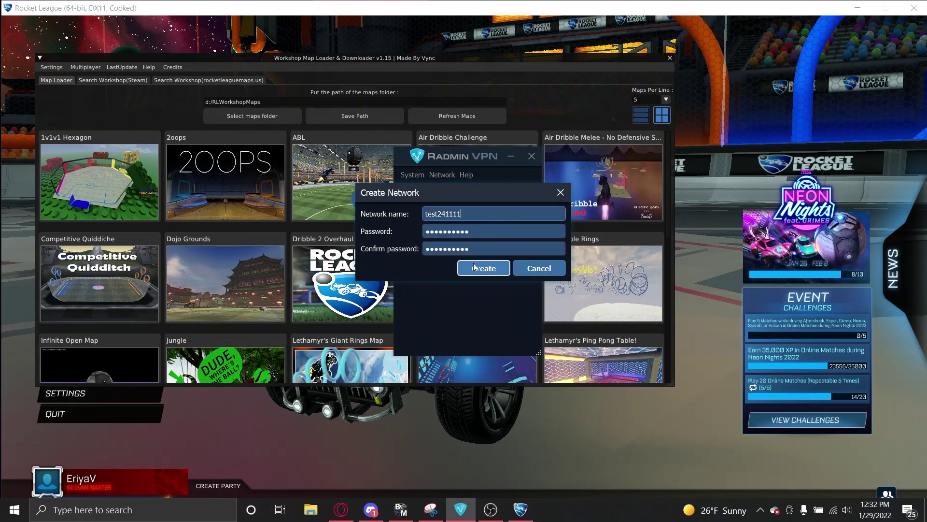
key("Return")
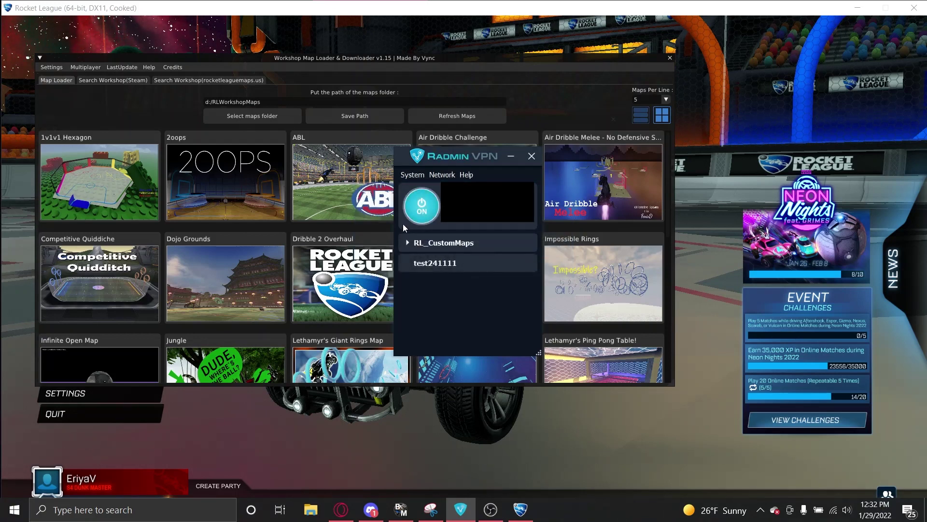
right_click(424, 264)
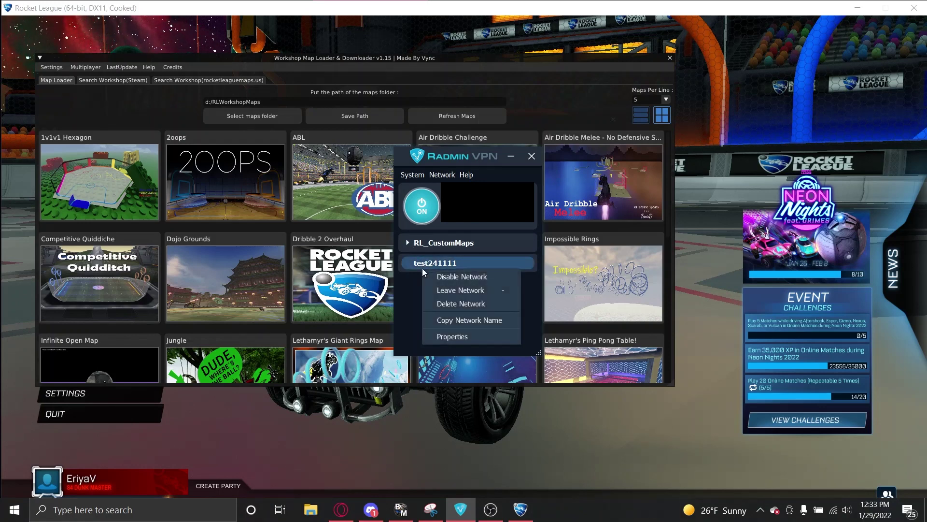
left_click(417, 276)
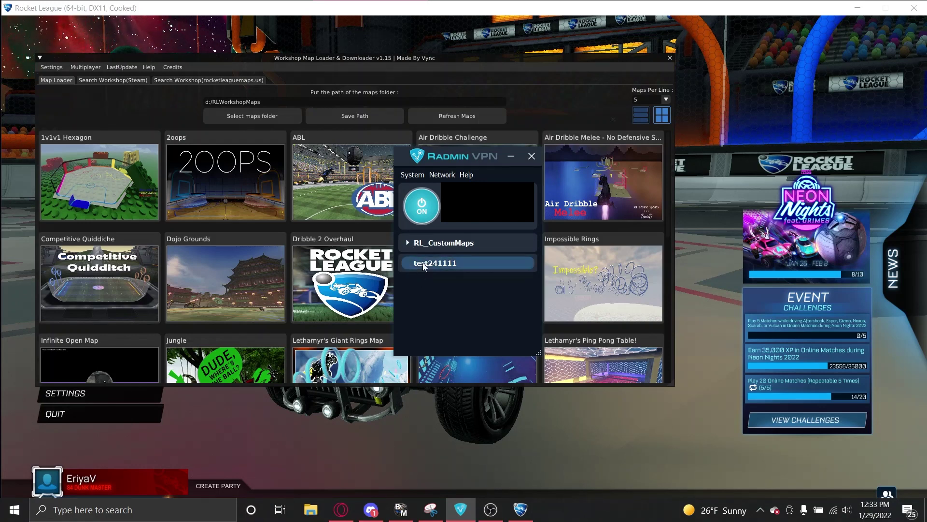
right_click(423, 264)
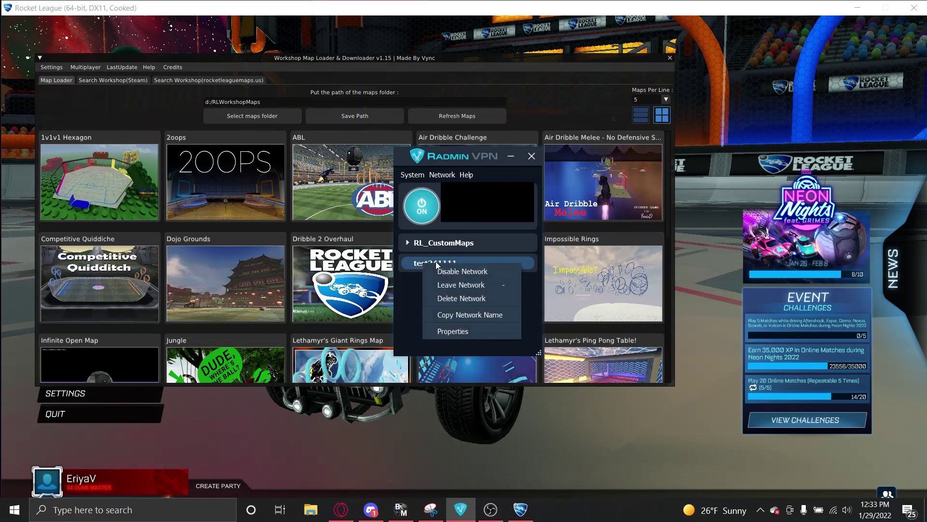
left_click(500, 178)
left_click(442, 175)
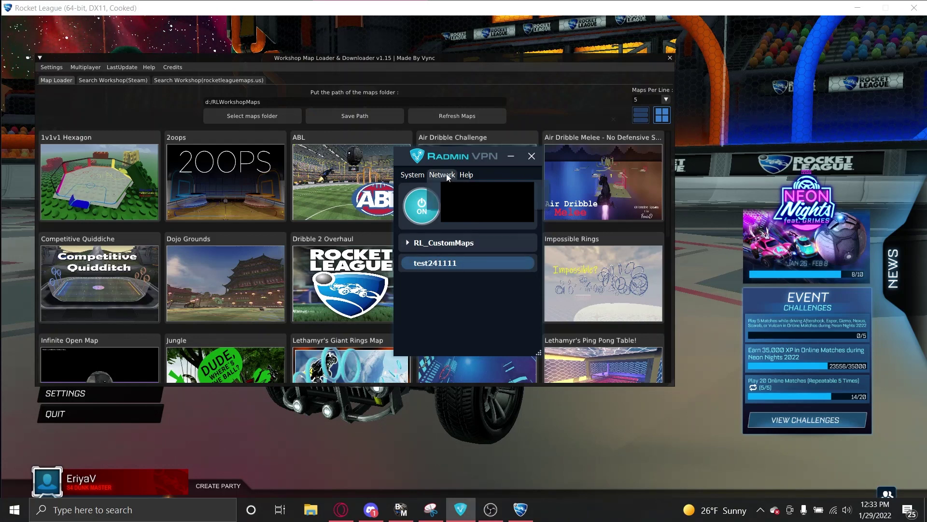
left_click(438, 203)
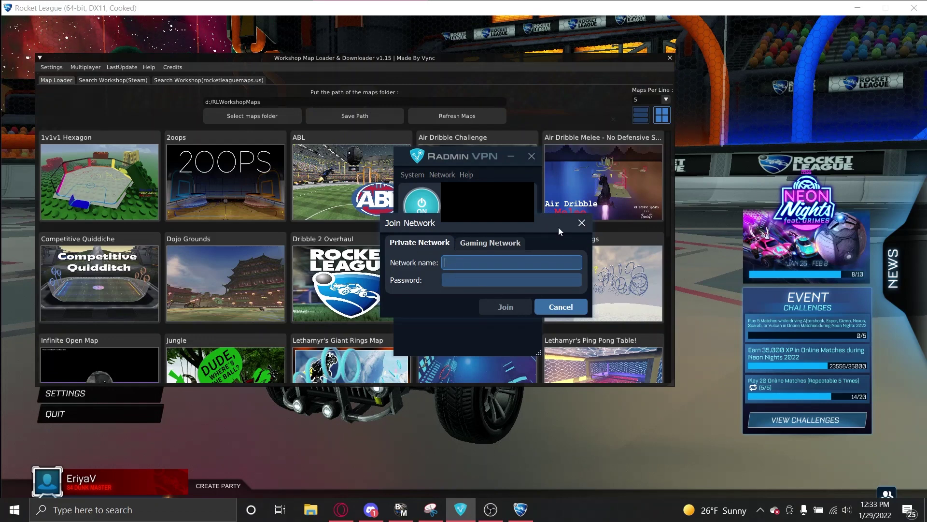
left_click(581, 222)
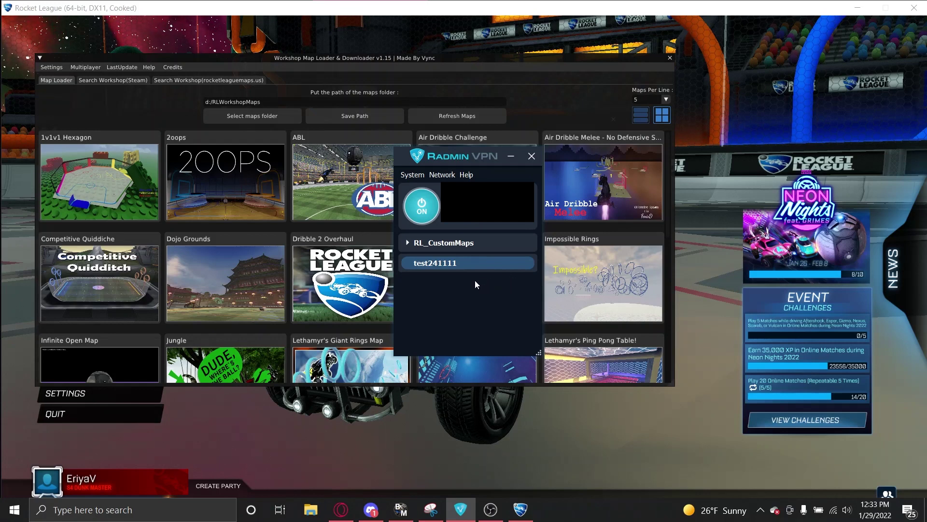
Step: Hide Radmin VPN, select a map, and back out of the Join server option
left_click(519, 157)
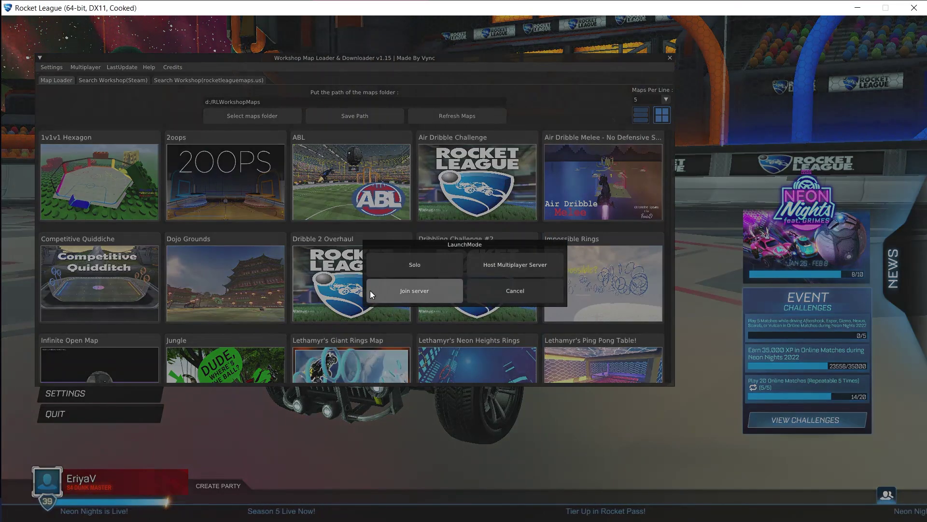
left_click(370, 290)
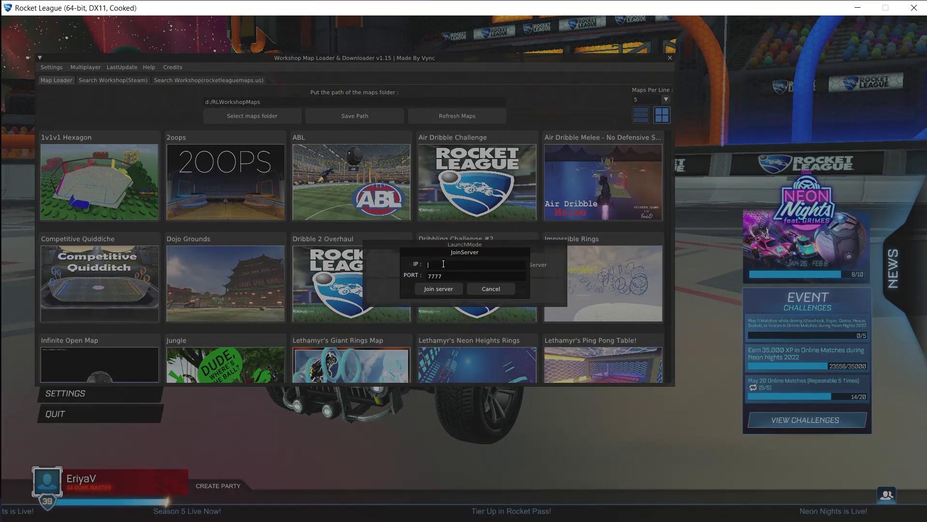
left_click(481, 288)
Step: Review Host Multiplayer Server settings, keeping Soccar game mode and checking Mutators, then return
left_click(493, 268)
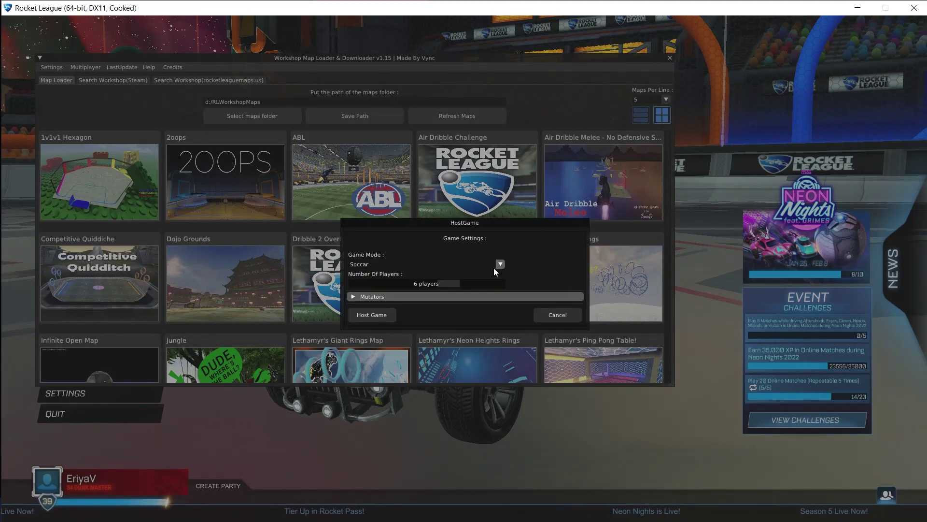
left_click(377, 265)
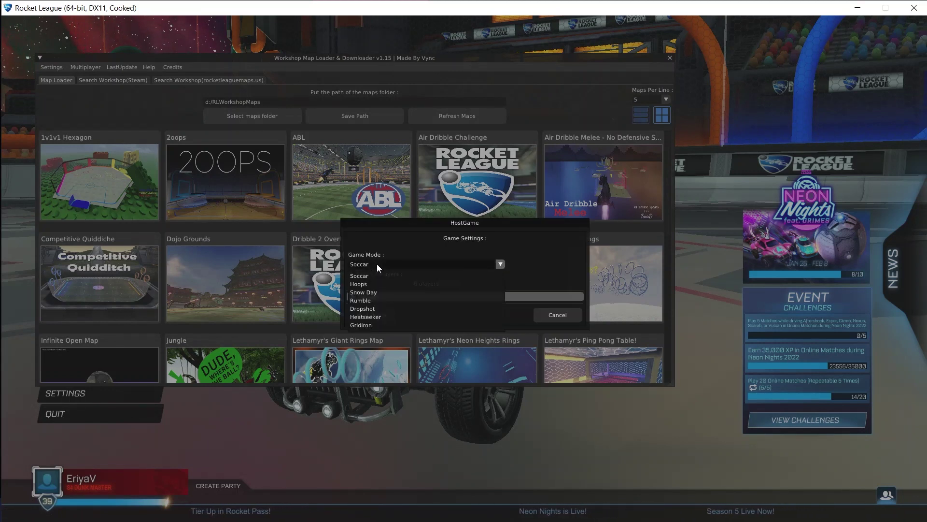
left_click(376, 264)
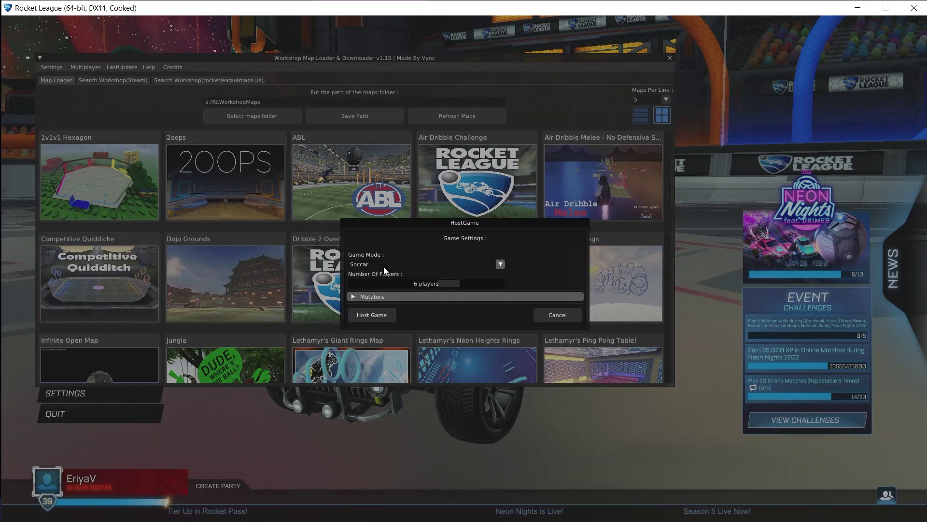
left_click(379, 298)
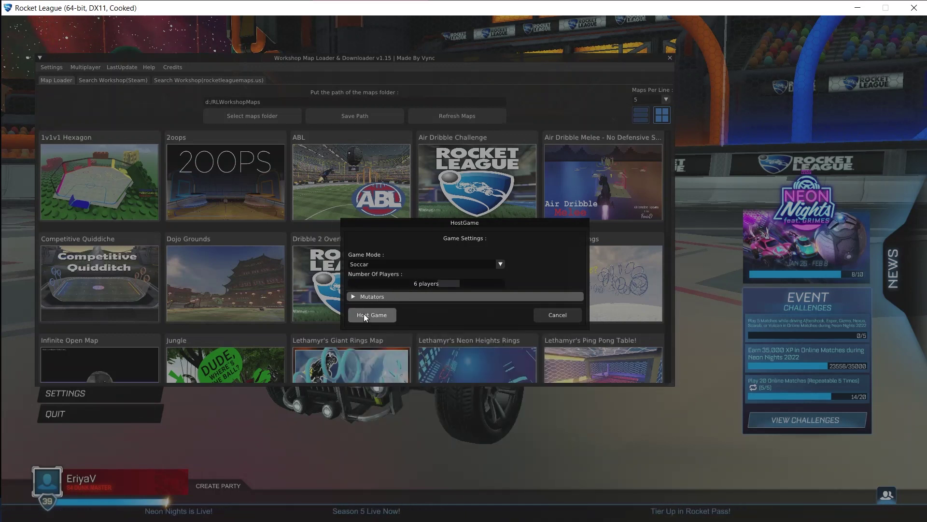
left_click(574, 317)
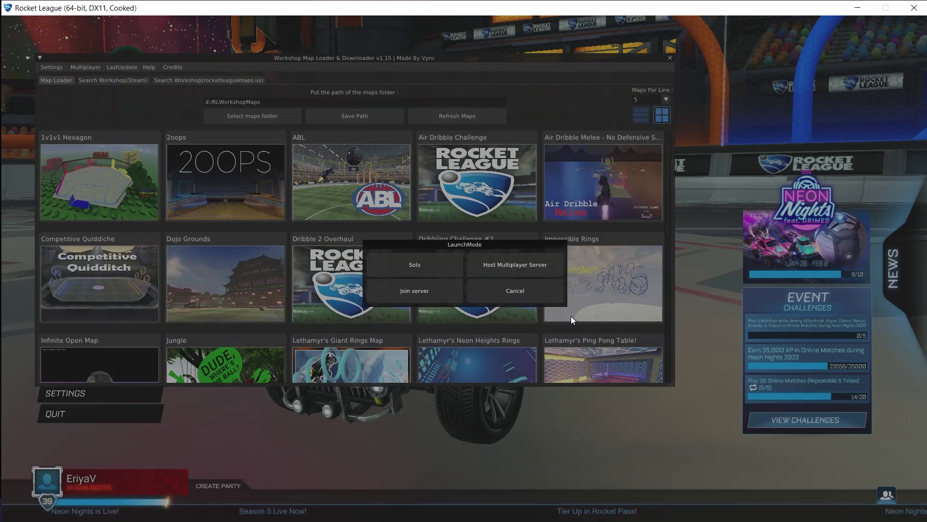
Step: Cancel the launch-mode dialog without launching the map
left_click(537, 298)
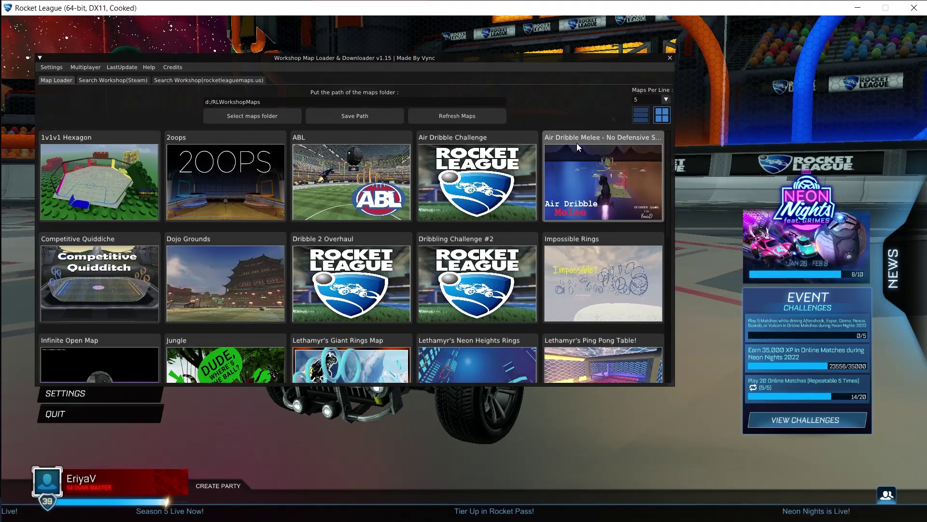
scroll(573, 153, "down", 1)
scroll(496, 207, "down", 1)
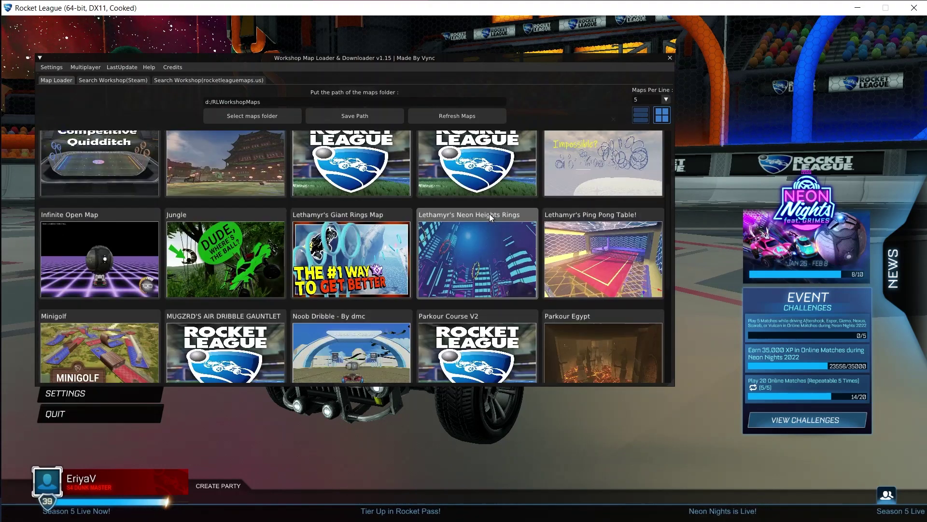
scroll(489, 214, "down", 1)
scroll(489, 213, "down", 1)
scroll(489, 214, "down", 1)
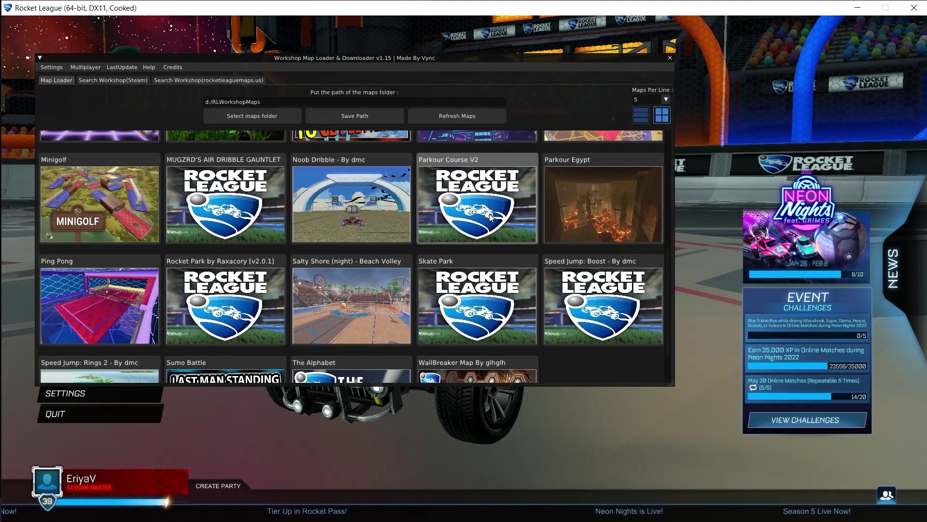
scroll(489, 214, "down", 1)
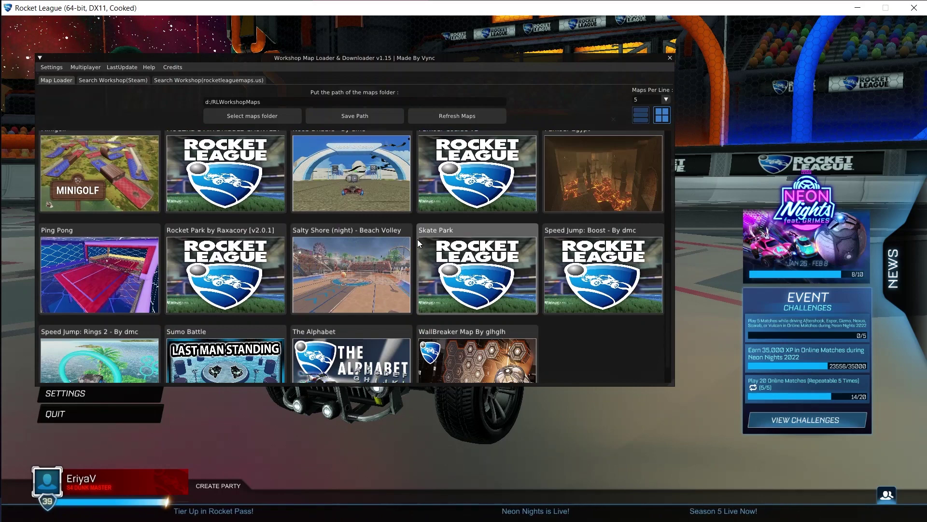
scroll(413, 198, "up", 3)
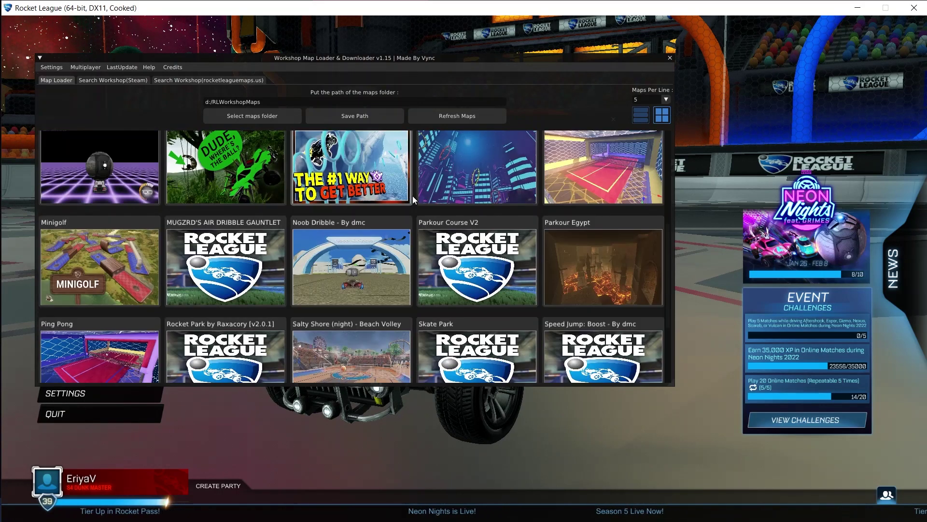
scroll(413, 196, "up", 6)
scroll(606, 309, "down", 7)
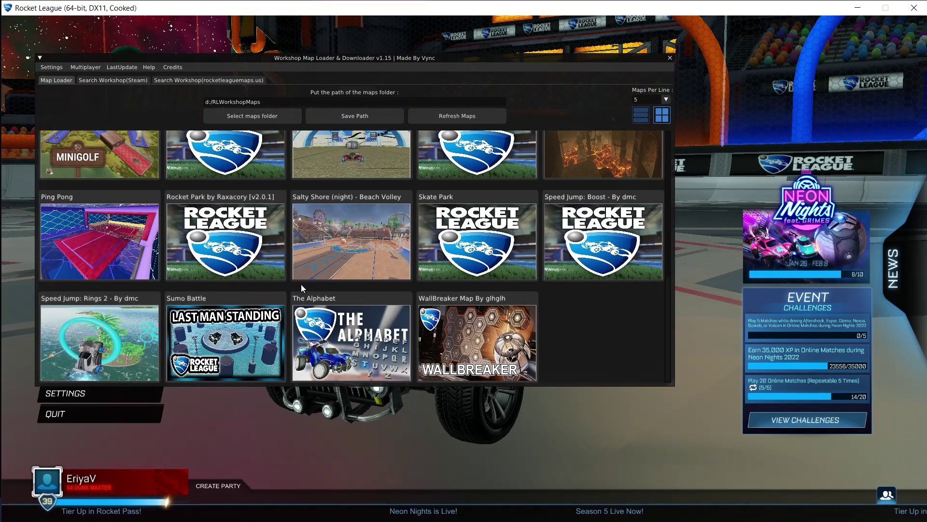
Step: Launch The Alphabet map in Solo mode and close the loader and BakkesMod windows
left_click(337, 326)
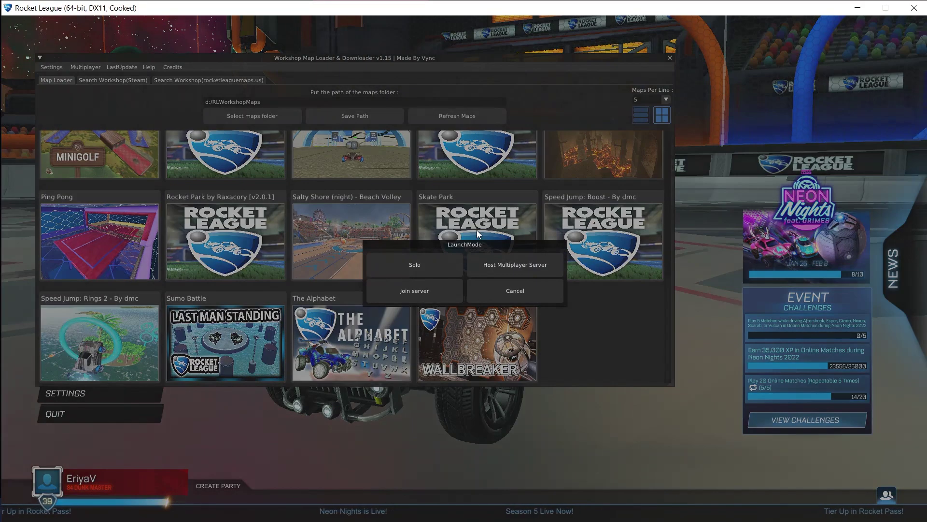
left_click(448, 270)
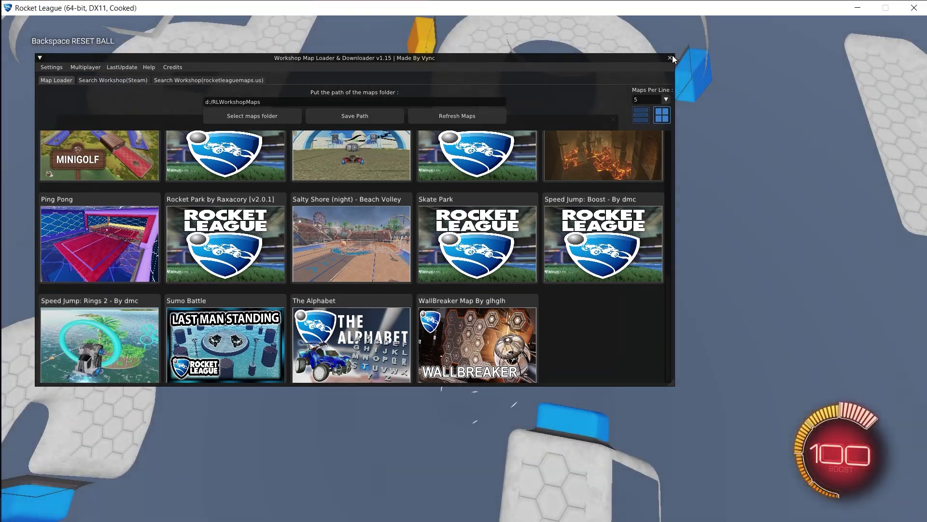
left_click(672, 56)
left_click(613, 120)
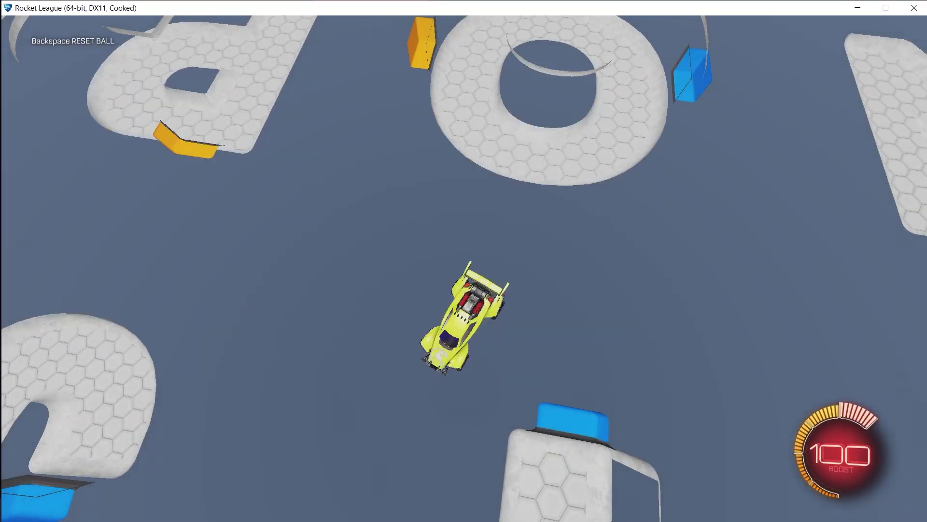
Step: Drive the car around the ball and up the curved and side walls
key("w")
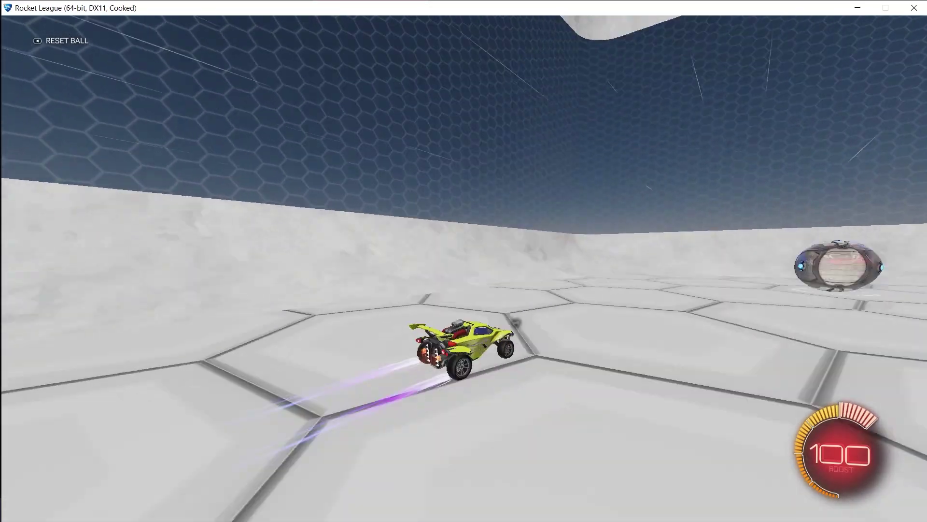
key("d")
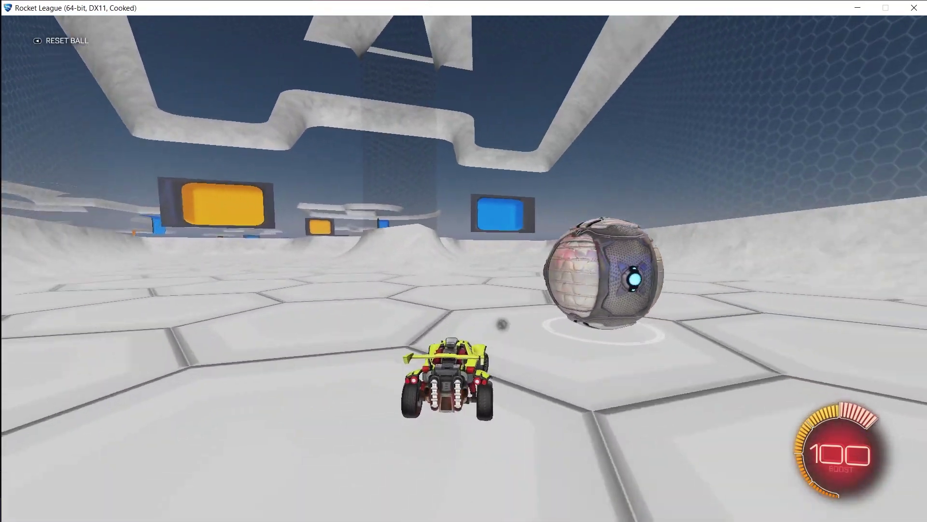
key("w")
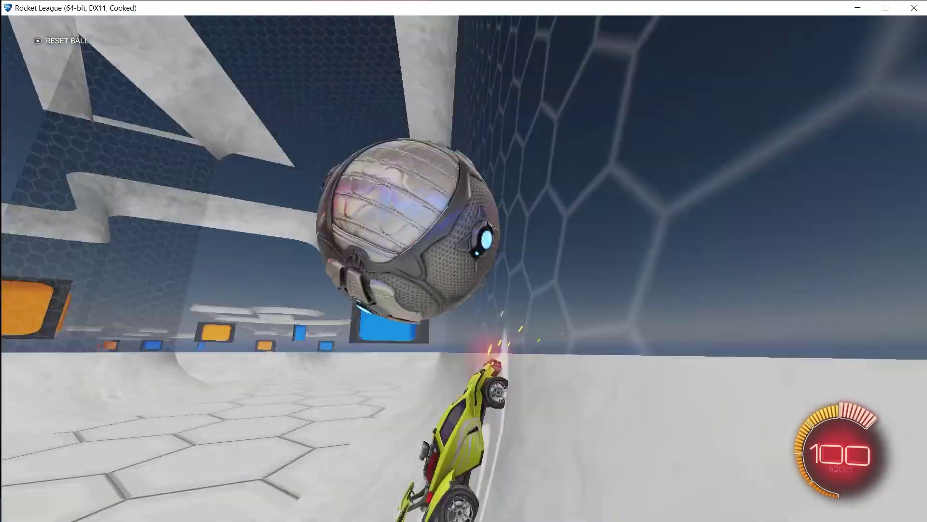
key("w")
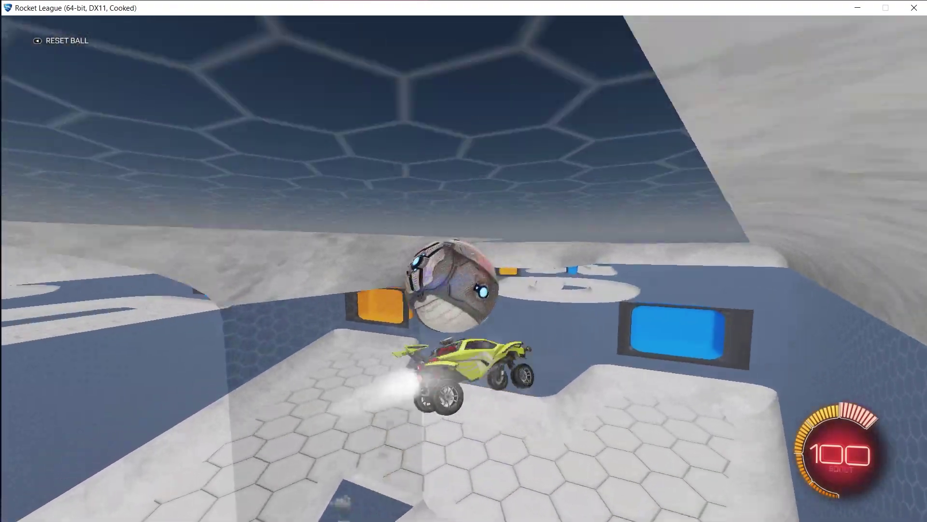
key("w")
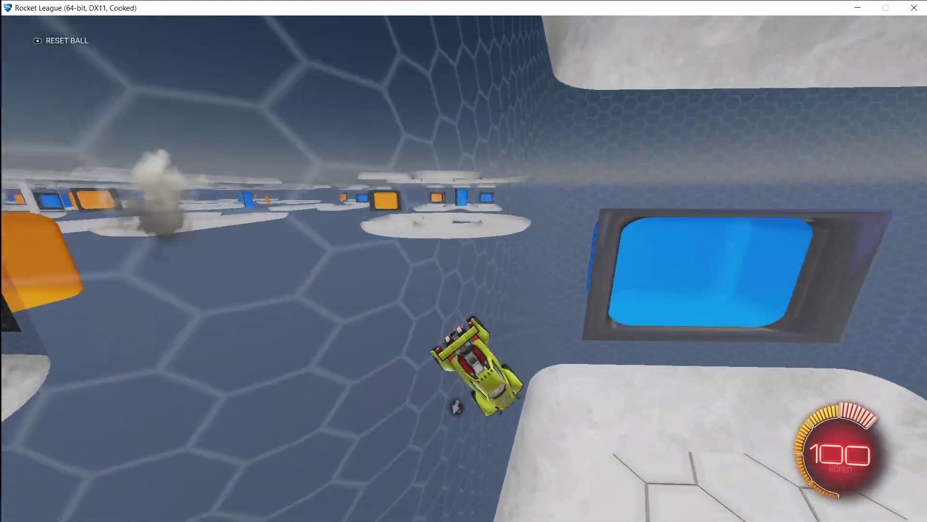